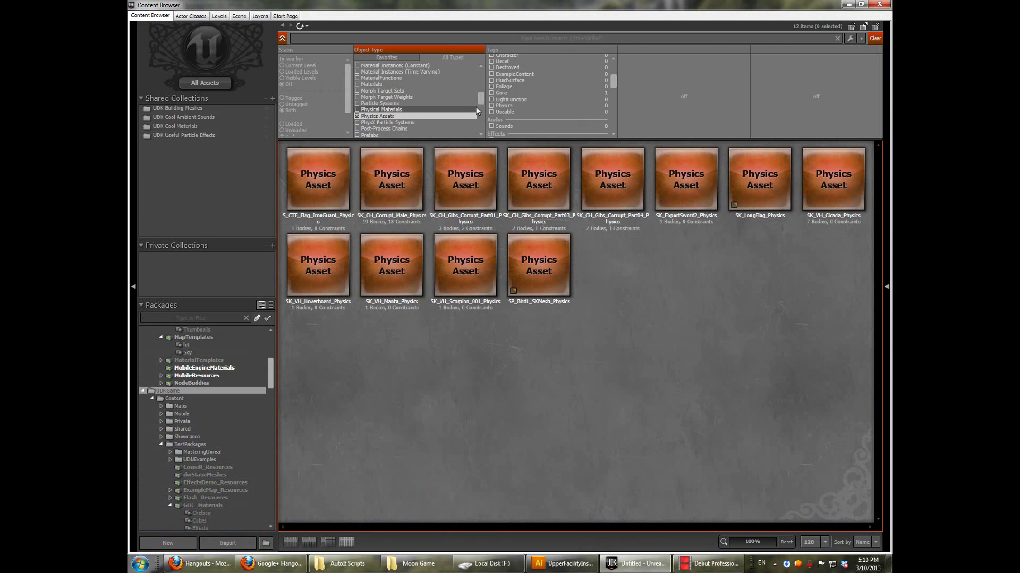
- Include Skeletal Meshes in the asset filter, select the SK_ExportSword2_Physics asset, and shrink the Content Browser to expose the level viewports
mouse_move(482, 99)
left_mouse_down()
mouse_move(482, 77)
mouse_move(479, 114)
left_mouse_up()
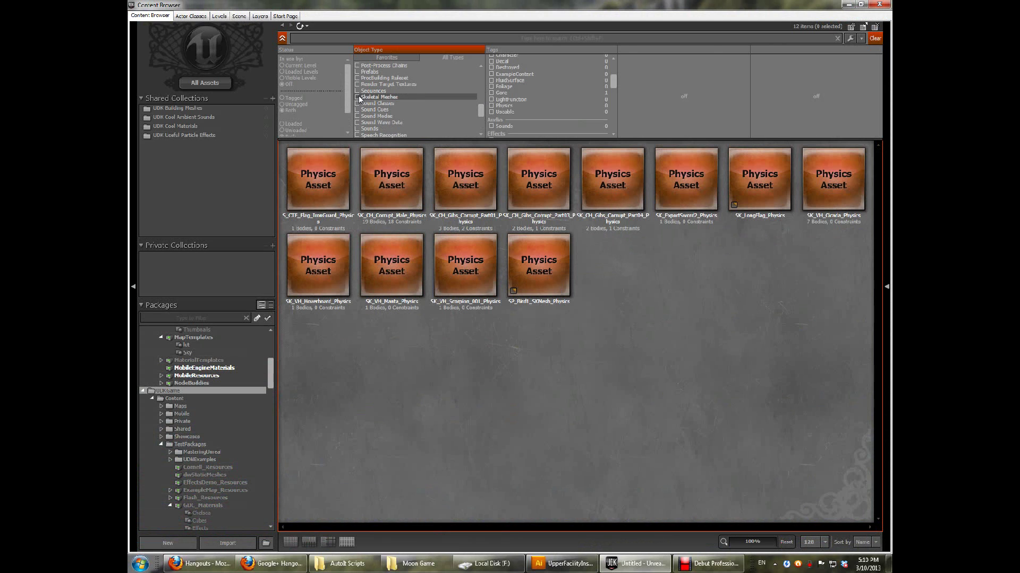
left_click(384, 98)
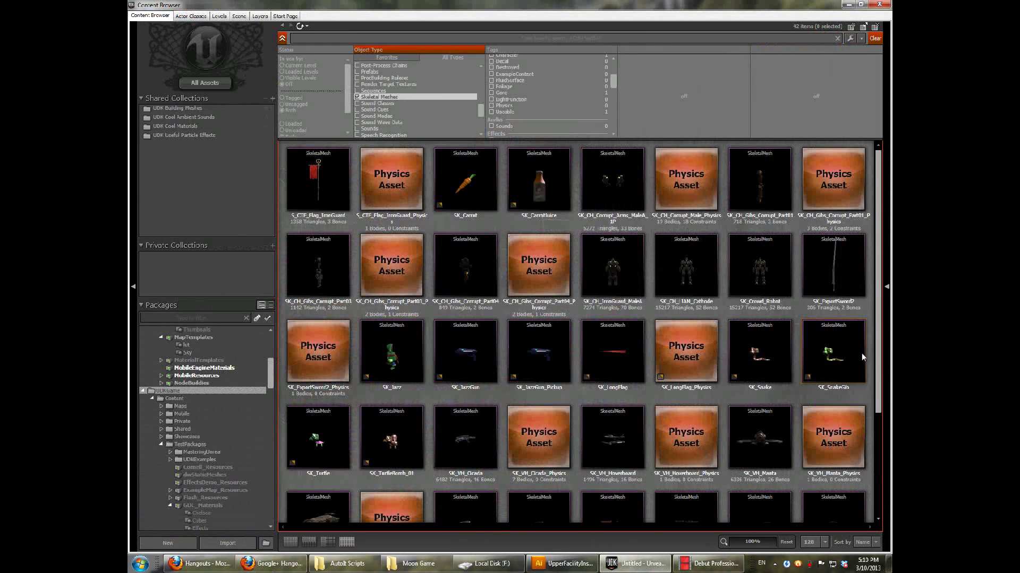
left_click(826, 271)
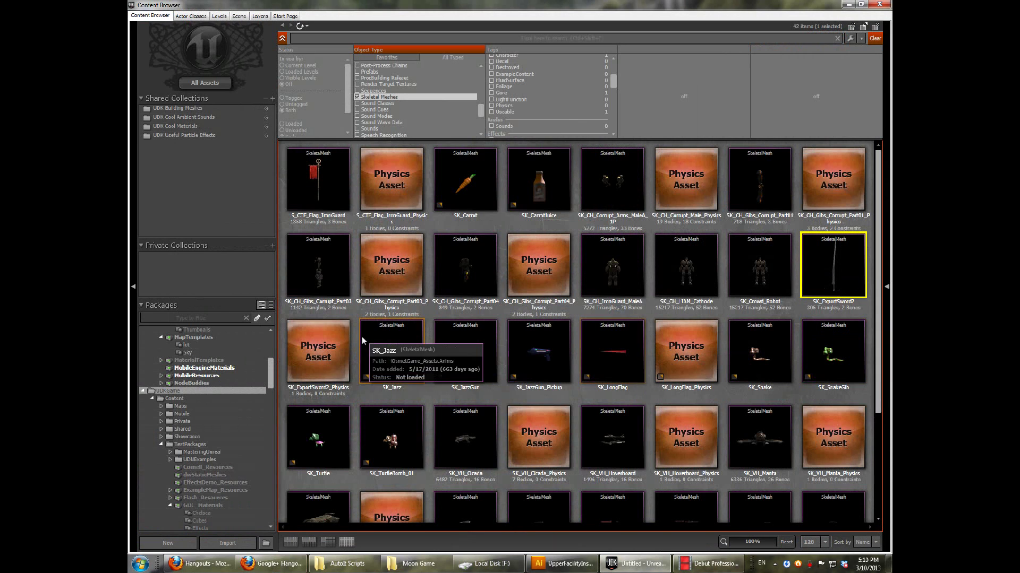
left_click(319, 353)
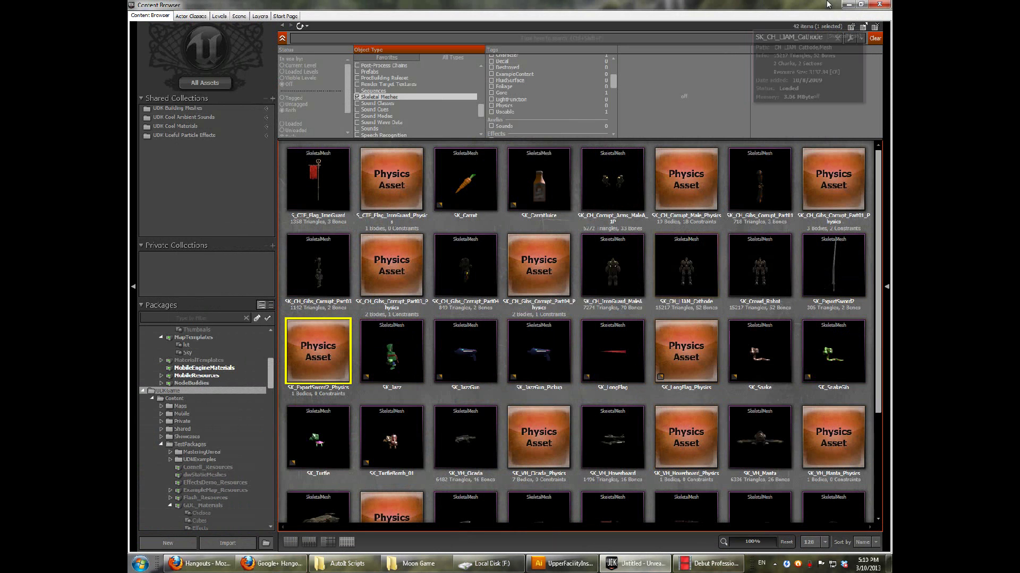
left_click(860, 4)
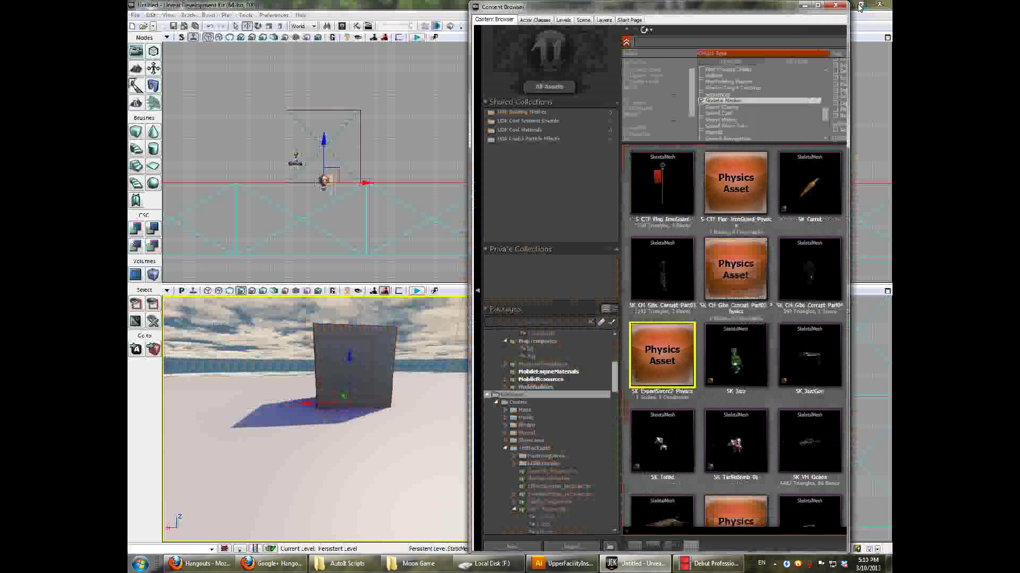
- Add the SK_ExportSword2_Physics asset to the floor in front of the box and raise it above the ground
left_click_drag(832, 196, 833, 281)
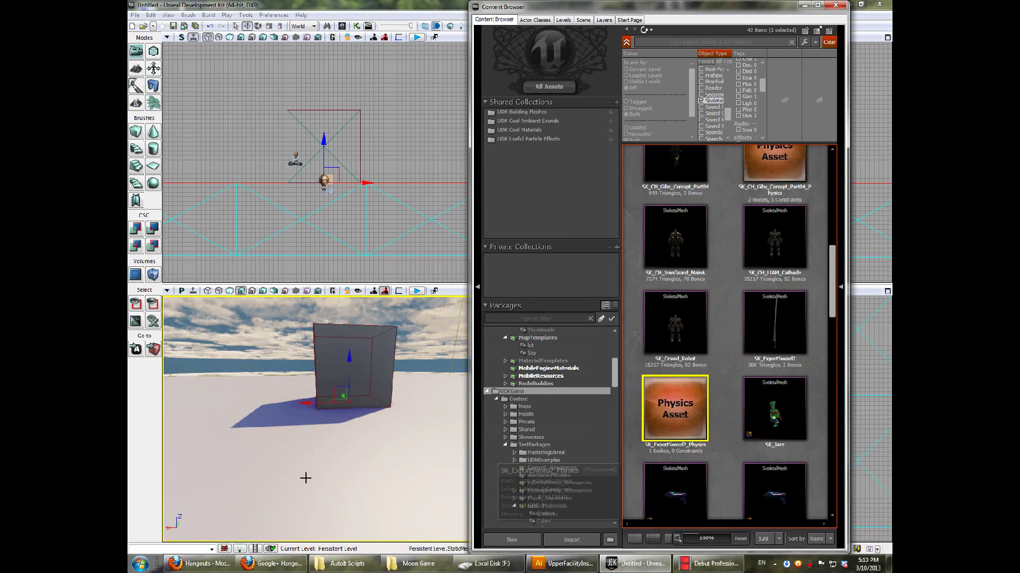
right_click(336, 461)
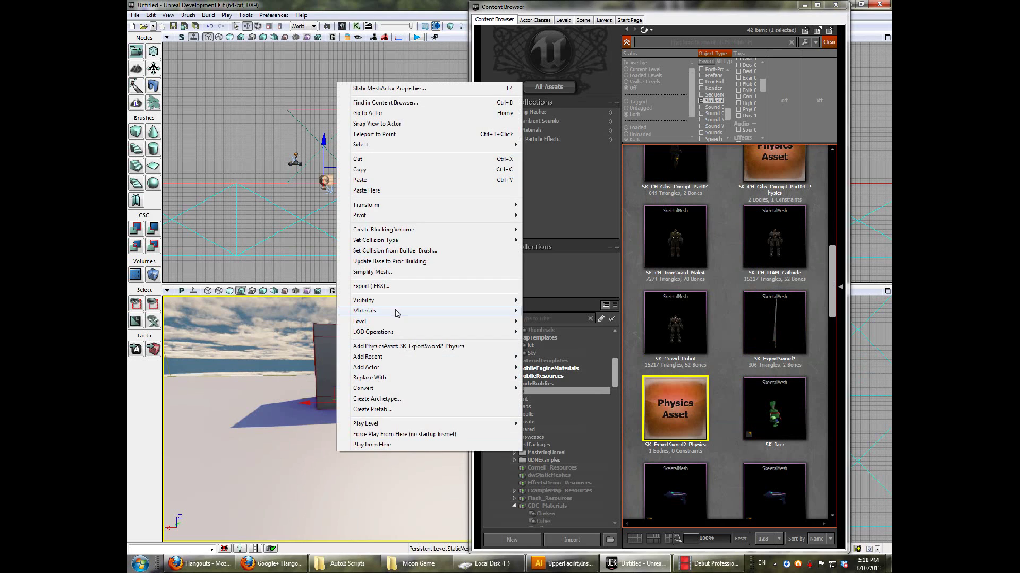
left_click(407, 347)
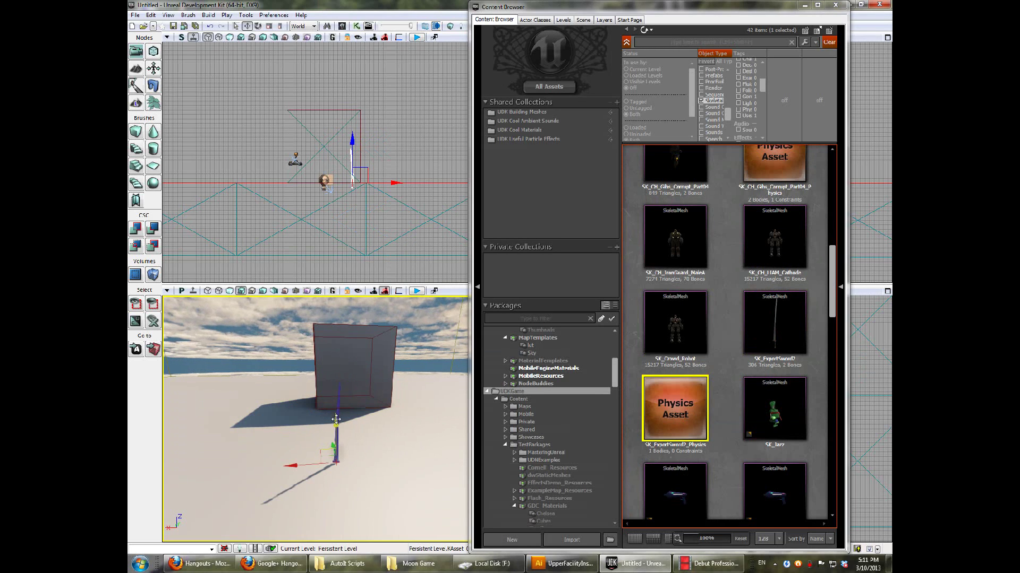
left_click_drag(336, 419, 338, 354)
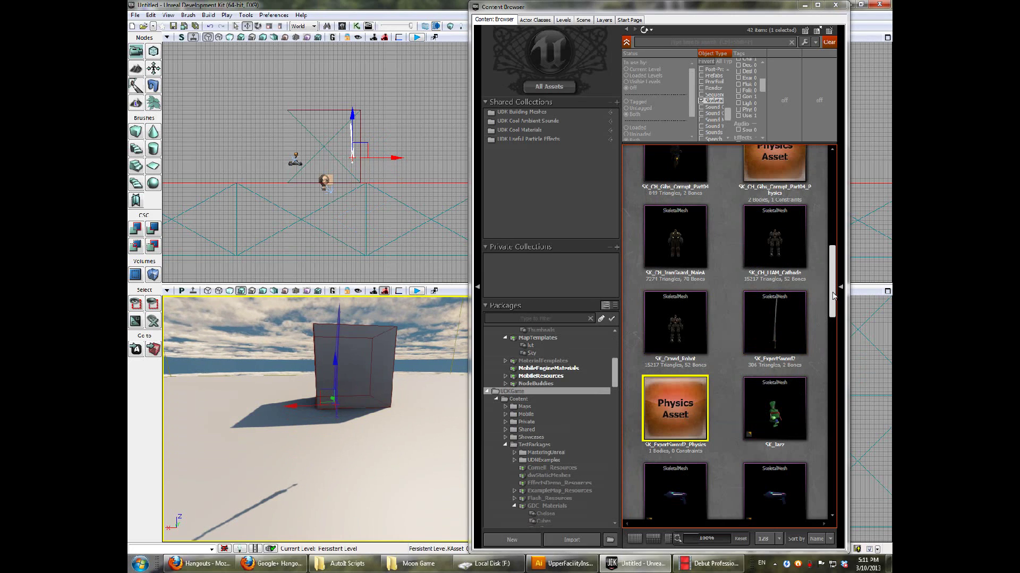
- Open the SK_CH_Corrupt_Male_Physics asset in the physics editor, examine the model from several angles, and close the editor
left_click_drag(833, 299, 835, 219)
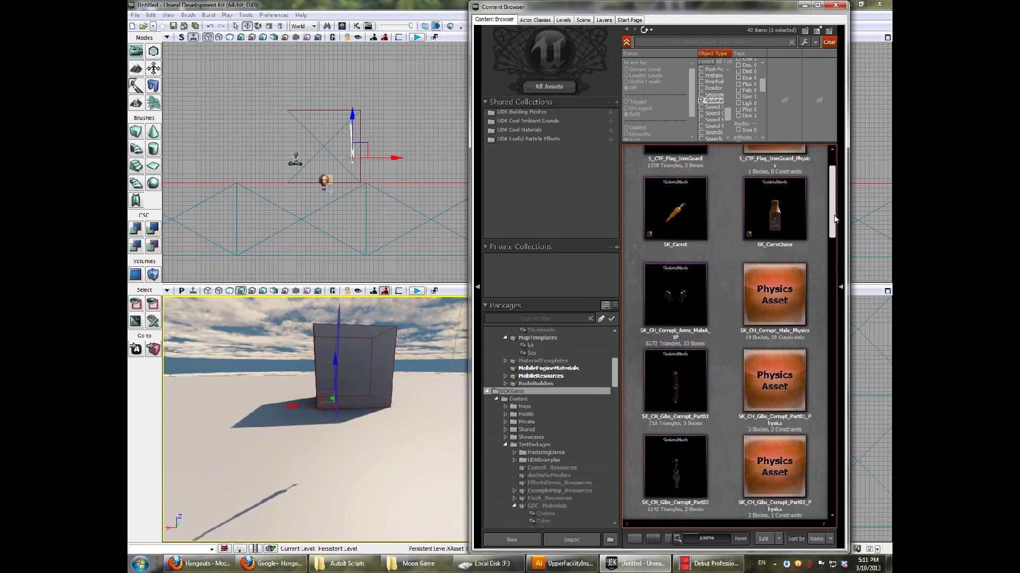
double_click(782, 271)
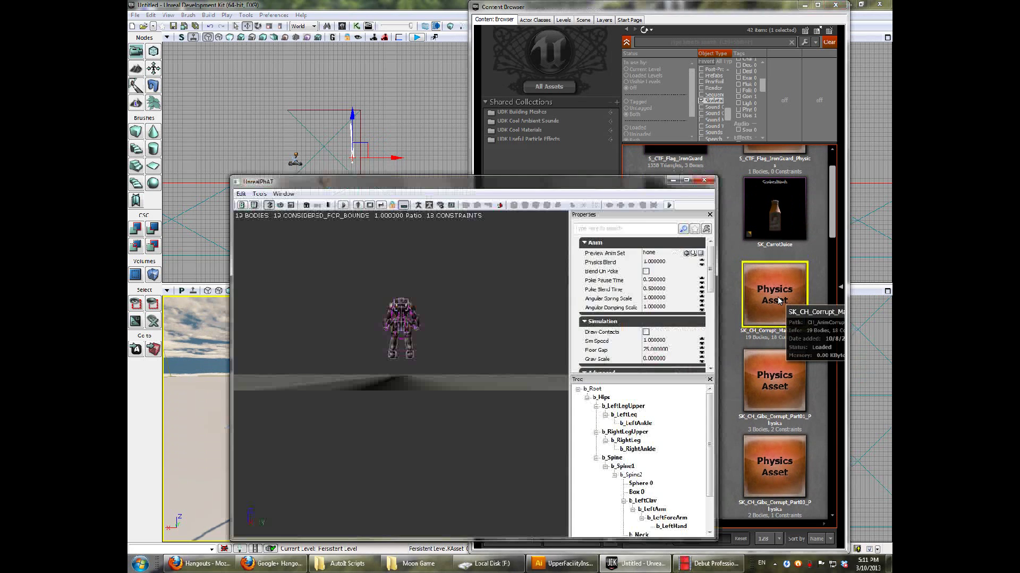
right_click_drag(473, 320, 474, 299)
mouse_move(474, 299)
left_mouse_down()
mouse_move(436, 340)
mouse_move(414, 342)
mouse_move(478, 299)
left_mouse_up()
middle_click_drag(483, 289, 467, 242)
left_click_drag(467, 242, 403, 233)
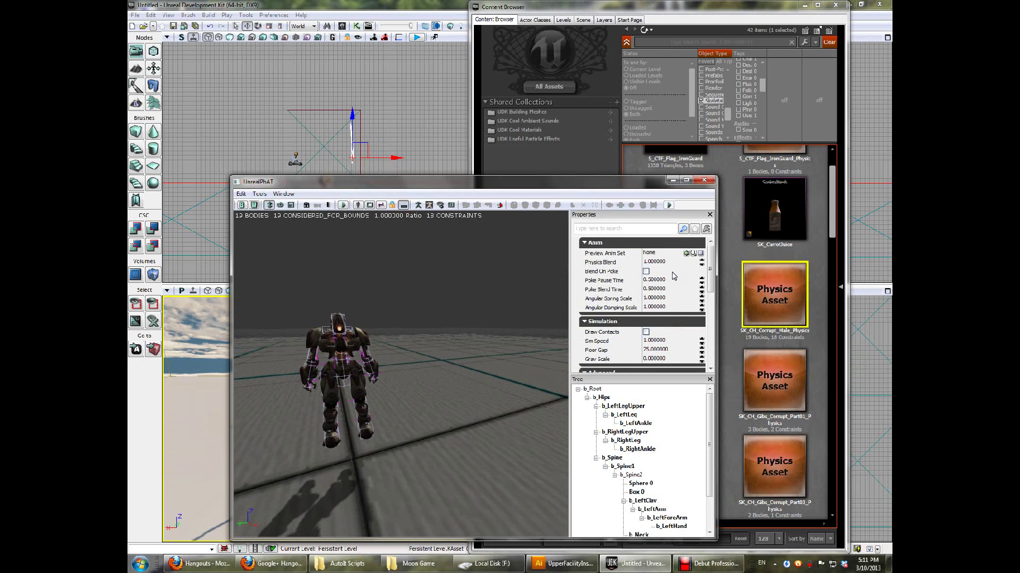
left_click(704, 181)
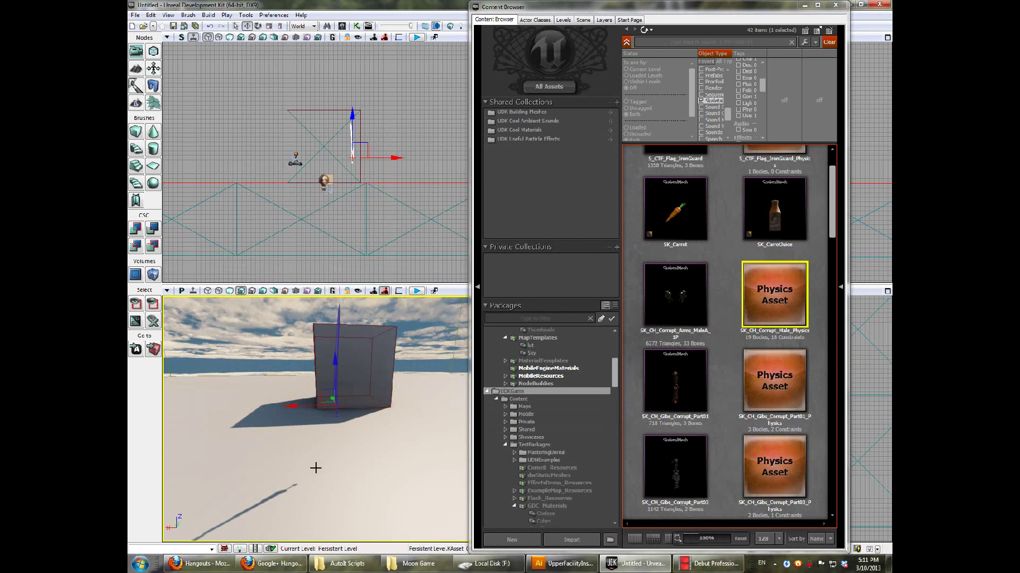
- Add the SK_CH_Corrupt_Male_Physics asset beside the sword and raise it so it stands on the floor
right_click(315, 367)
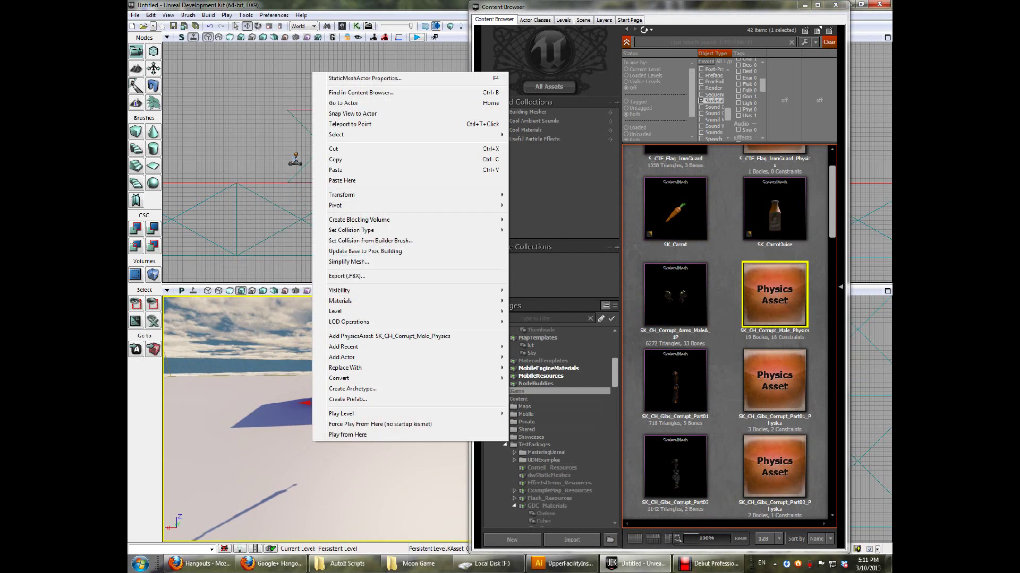
left_click(361, 338)
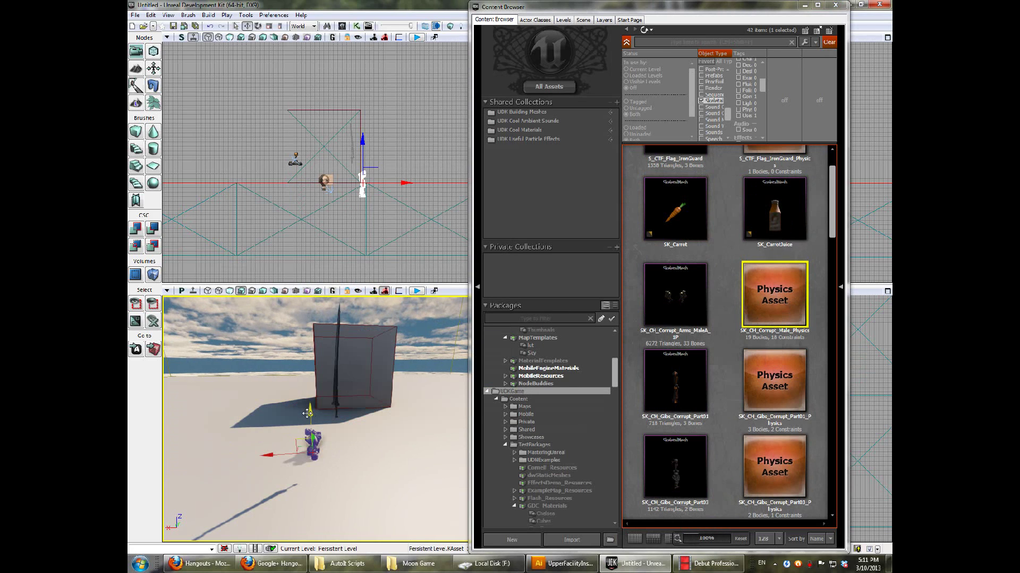
left_click_drag(308, 379, 308, 377)
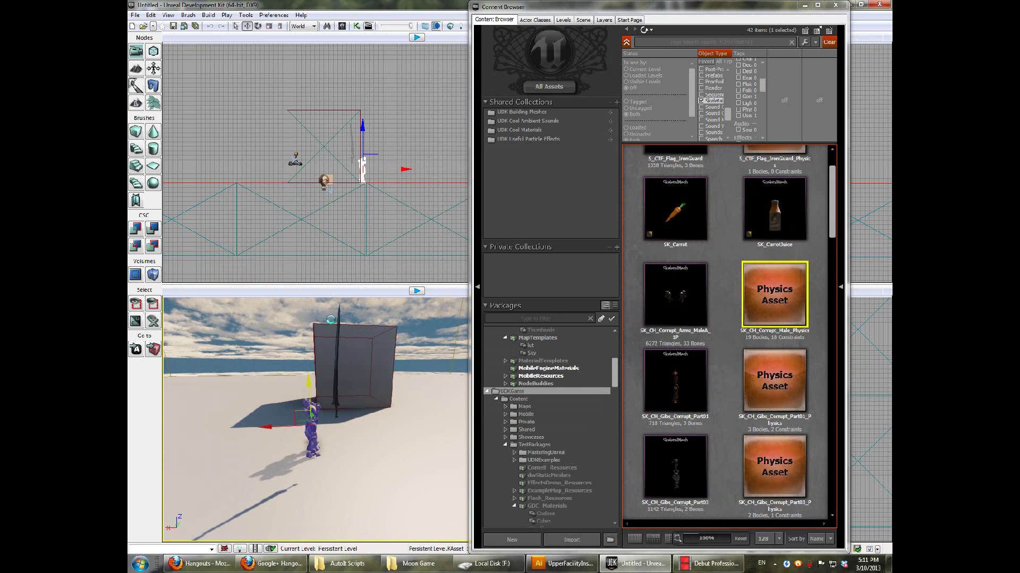
- Select the sword in the side view and rotate it upside down so the blade points at the floor
scroll(345, 225, "up", 5)
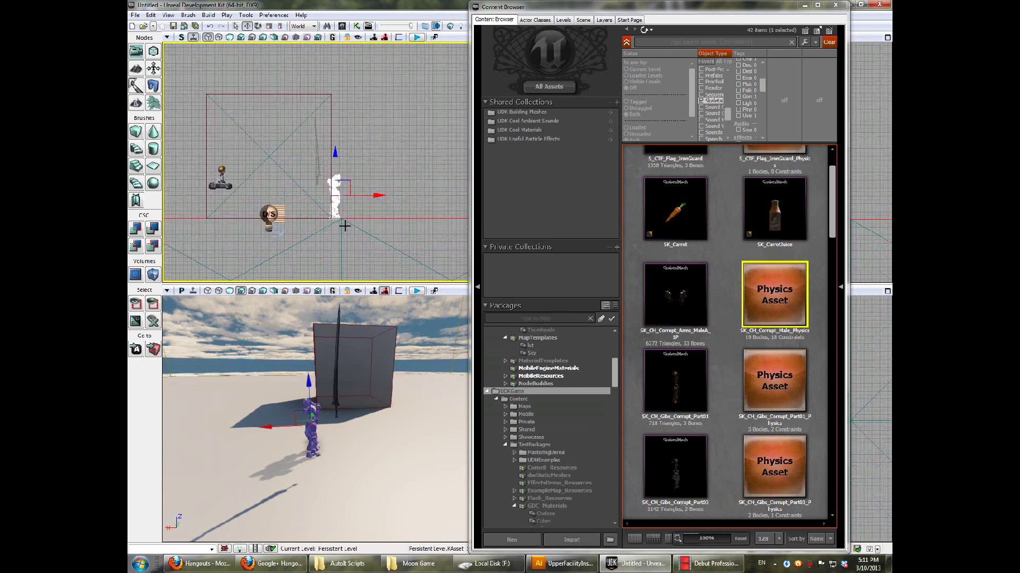
scroll(345, 225, "up", 4)
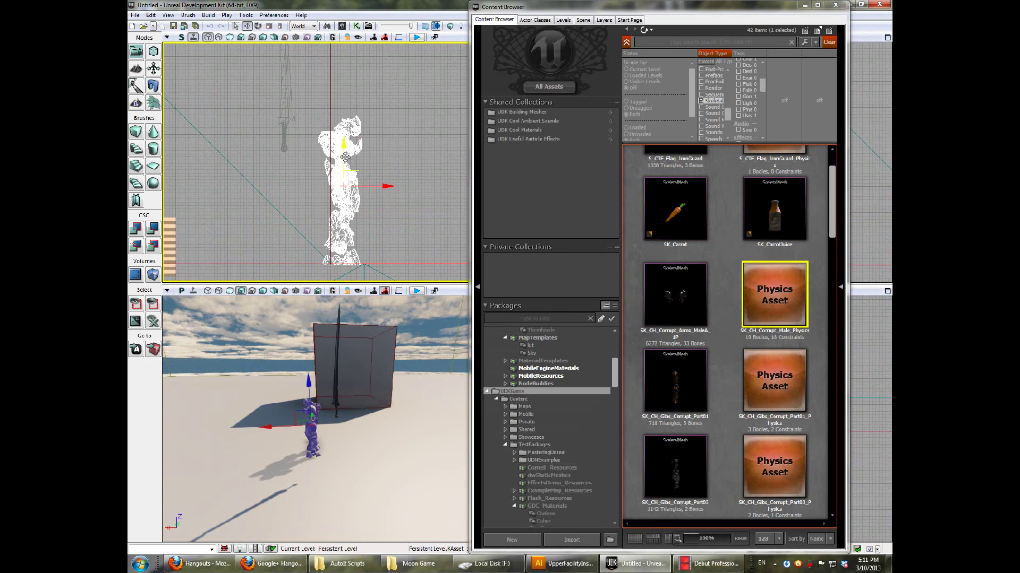
left_click(284, 123)
right_click_drag(358, 110, 395, 152)
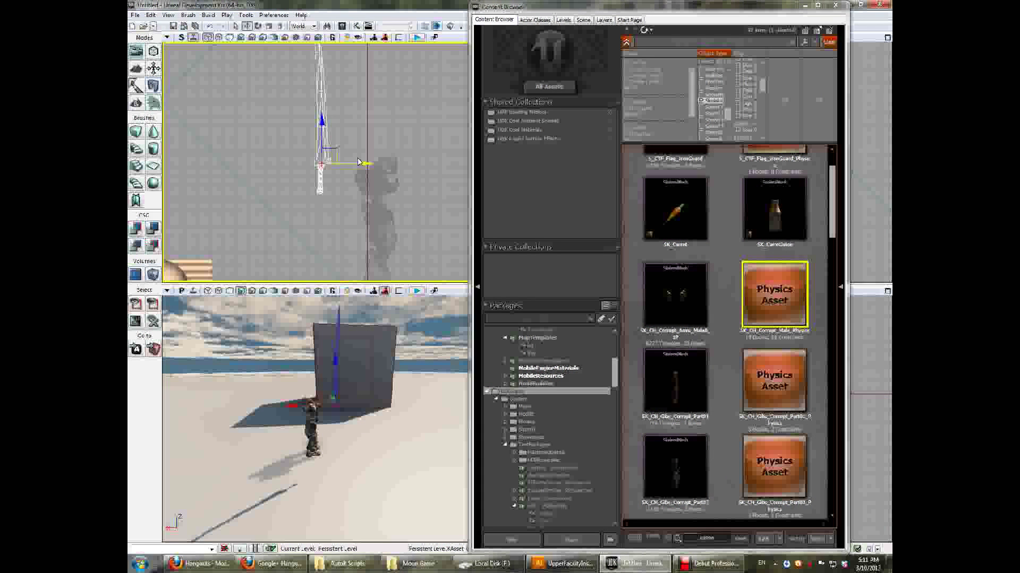
key("space")
left_click_drag(357, 158, 300, 215)
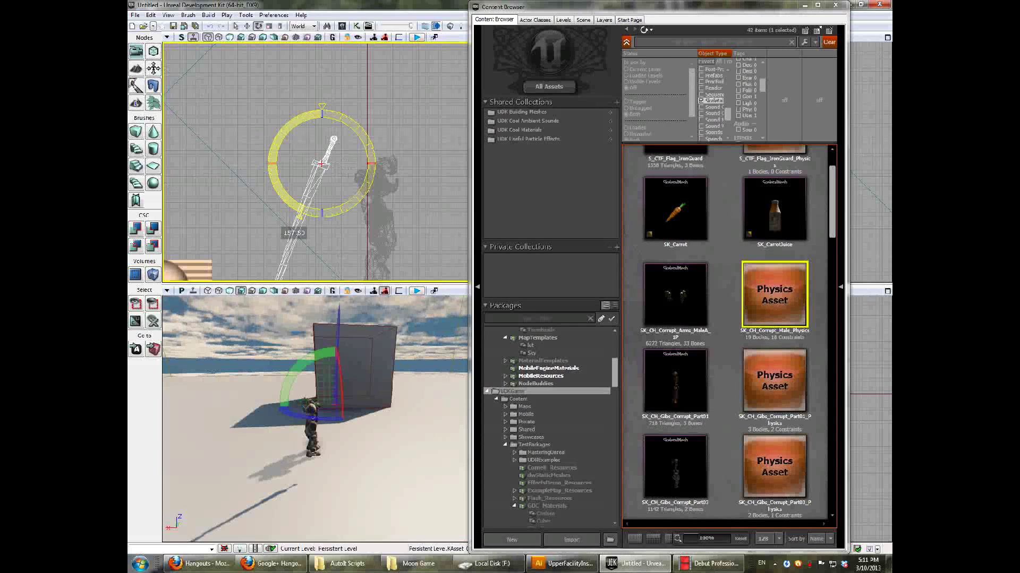
left_click_drag(374, 244, 374, 260)
left_click_drag(317, 219, 322, 220)
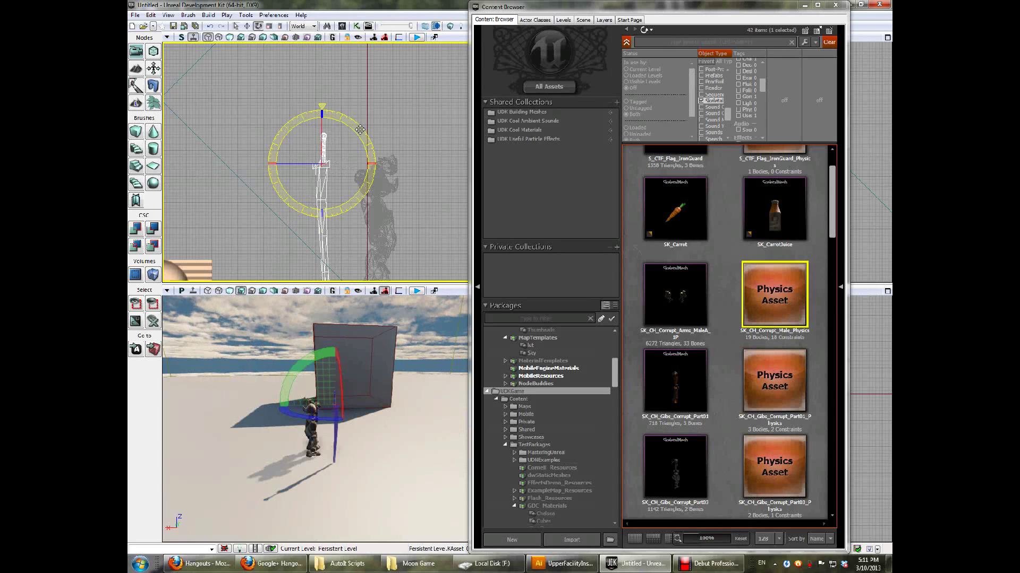
- Move the sword upward and closer to the robot's back in the side view, keeping the blade tip above the floor
key("space")
key("space")
left_click_drag(325, 146, 359, 81)
right_click_drag(364, 154, 357, 126)
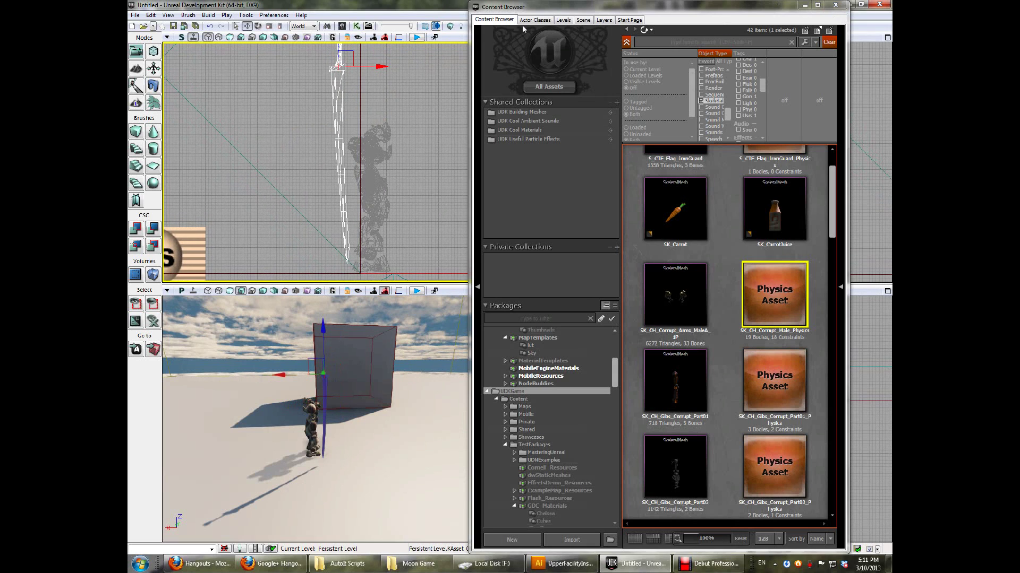
- Place an RB_BSJointActor from the Physics actor classes above the robot's head, and close the class browser
left_click(534, 20)
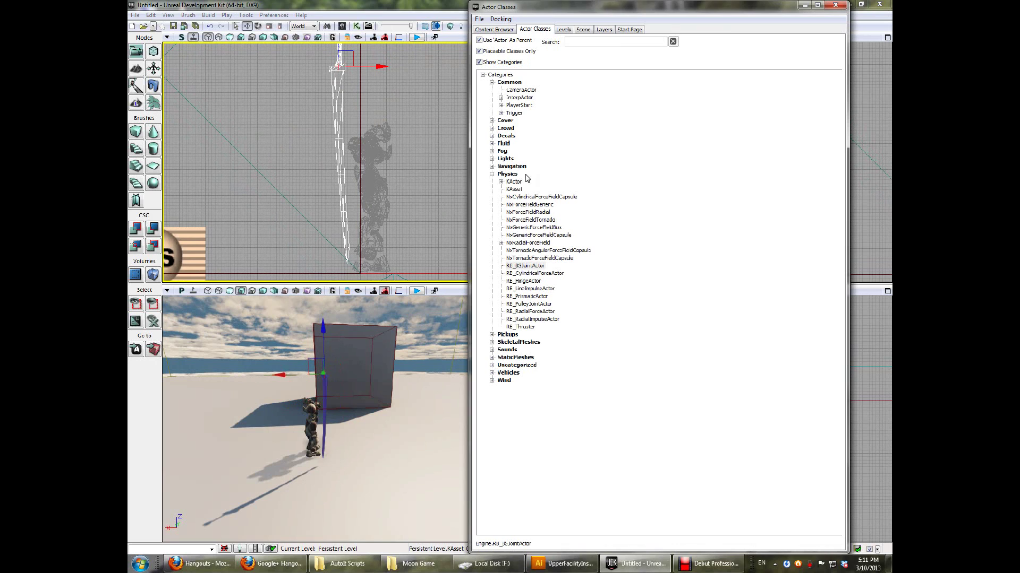
left_click(508, 175)
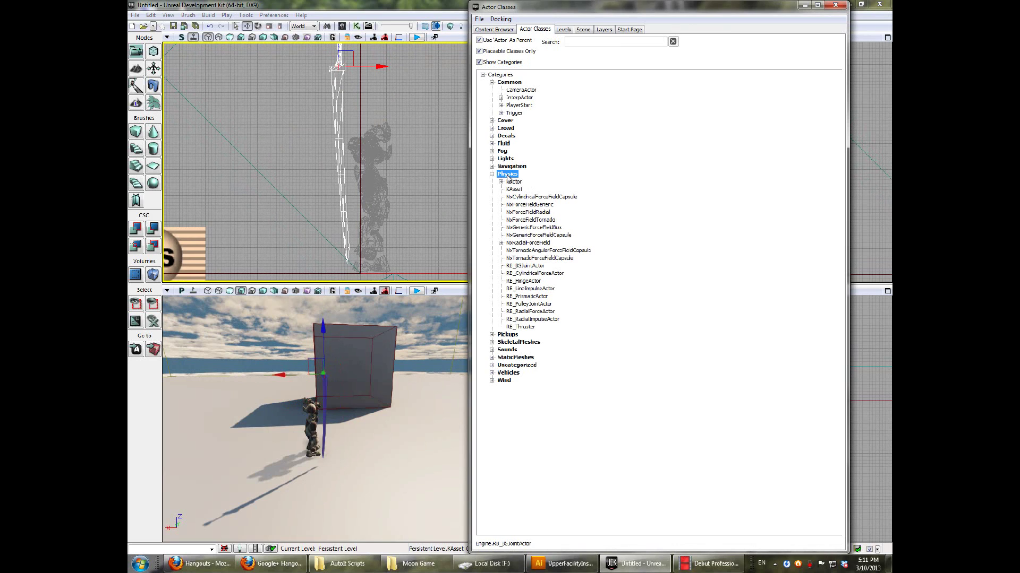
left_click(524, 267)
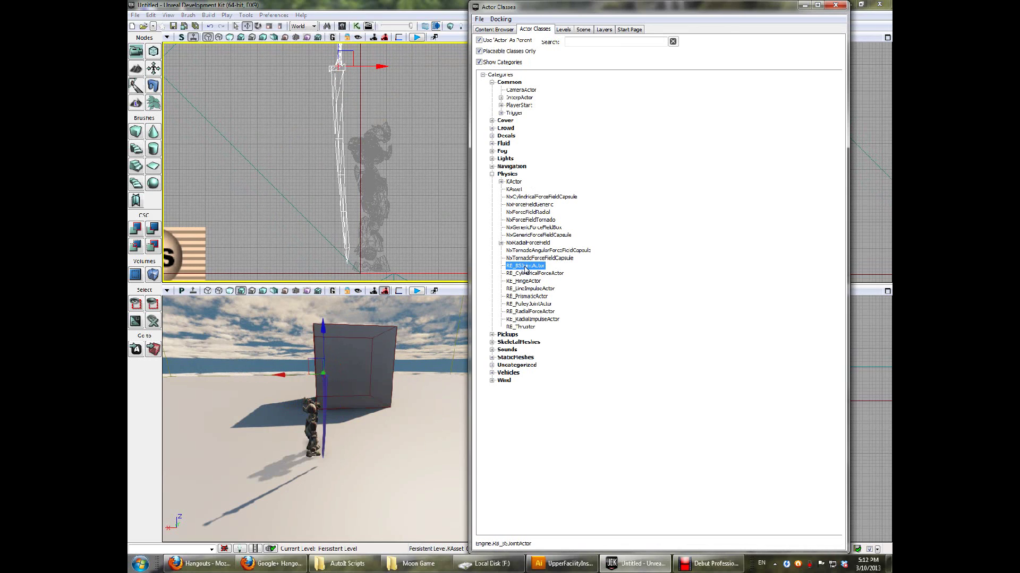
right_click(370, 103)
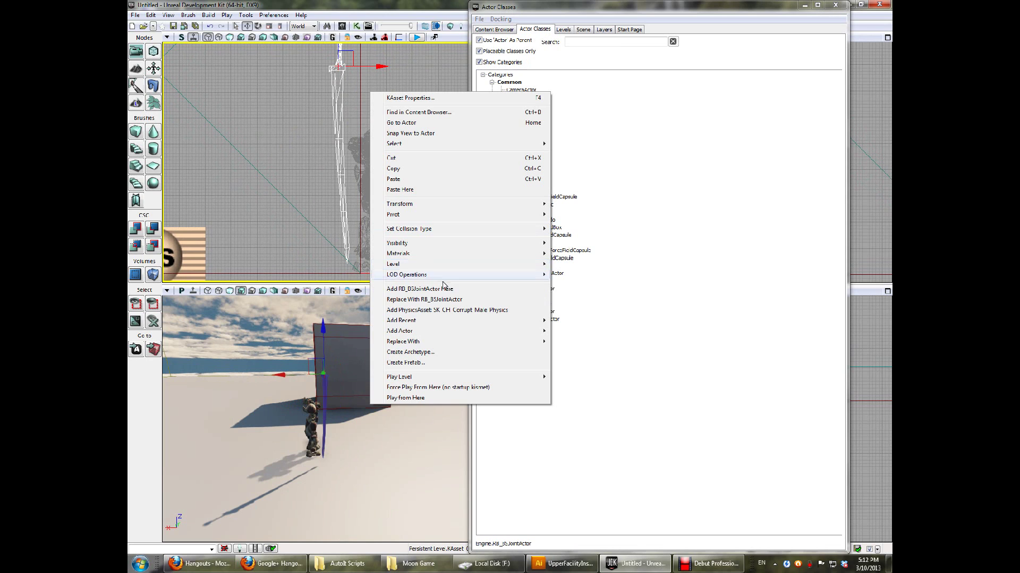
left_click(445, 290)
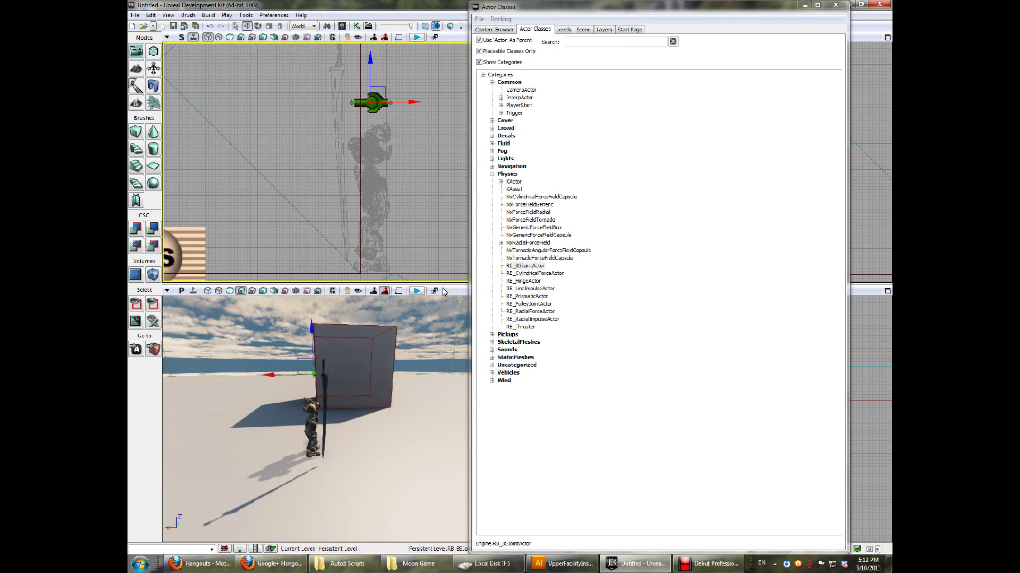
left_click(835, 6)
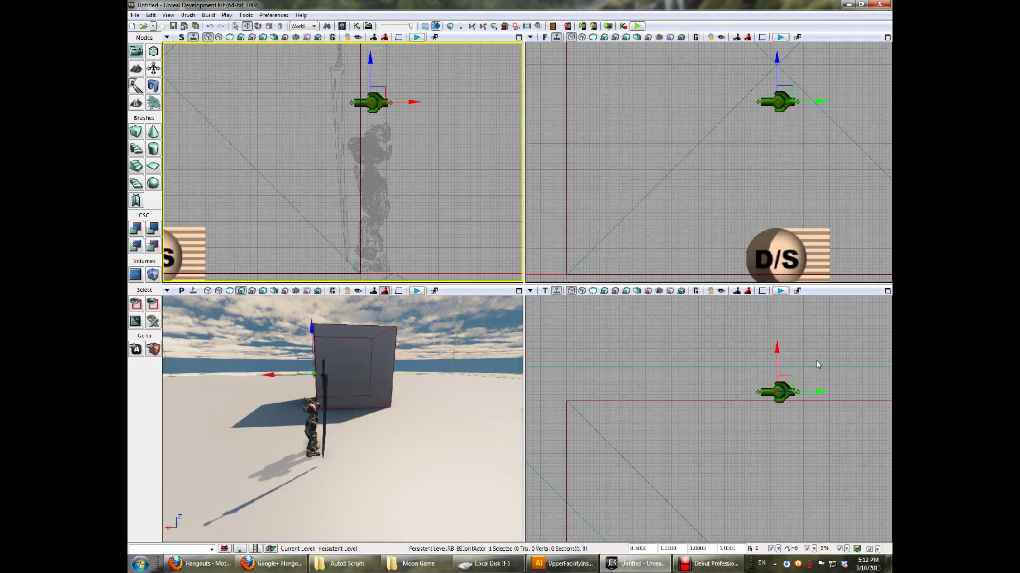
- Centre the joint actor over the robot in the top view and move the sword in line with it behind the robot
left_click_drag(817, 361, 739, 363)
scroll(732, 359, "down", 5)
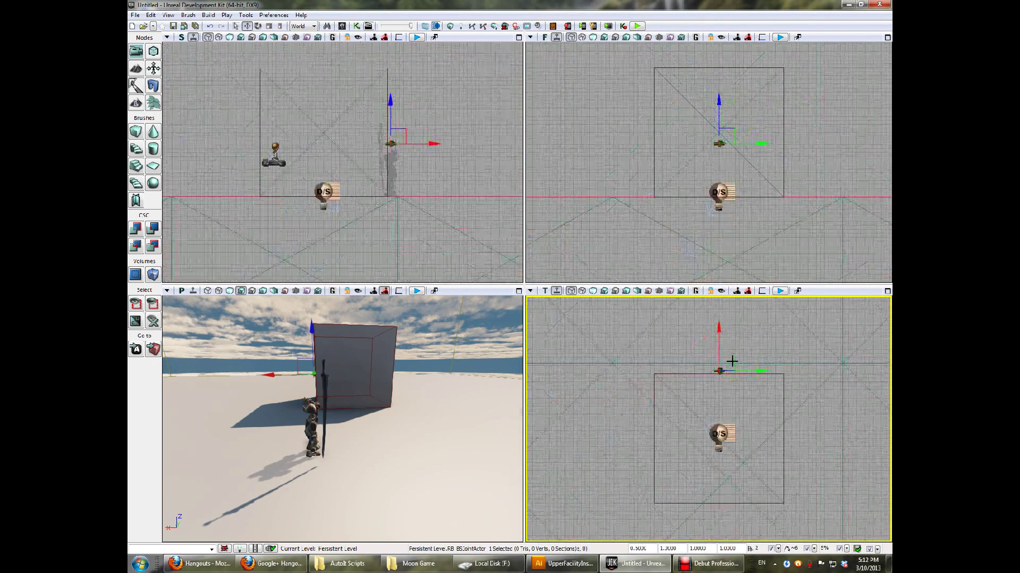
scroll(732, 361, "down", 3)
left_click_drag(764, 368, 638, 397)
scroll(638, 404, "up", 10)
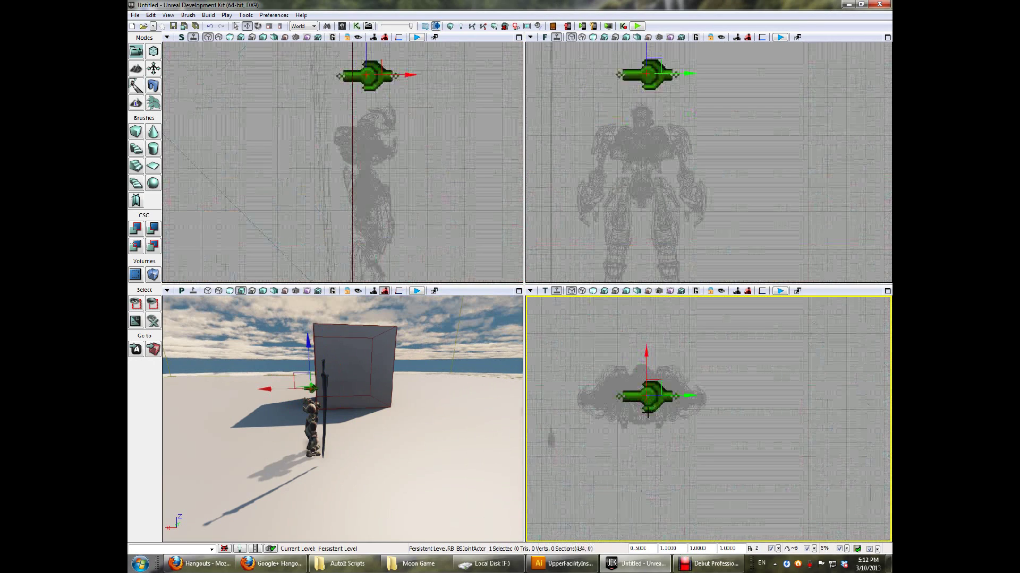
left_click_drag(688, 394, 686, 395)
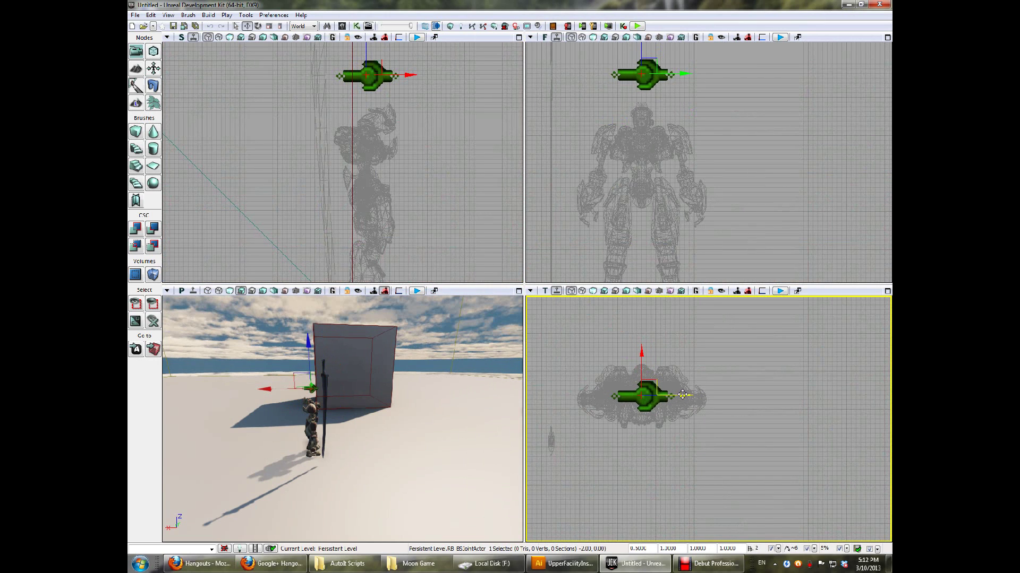
left_click(546, 437)
left_click_drag(593, 444, 684, 444)
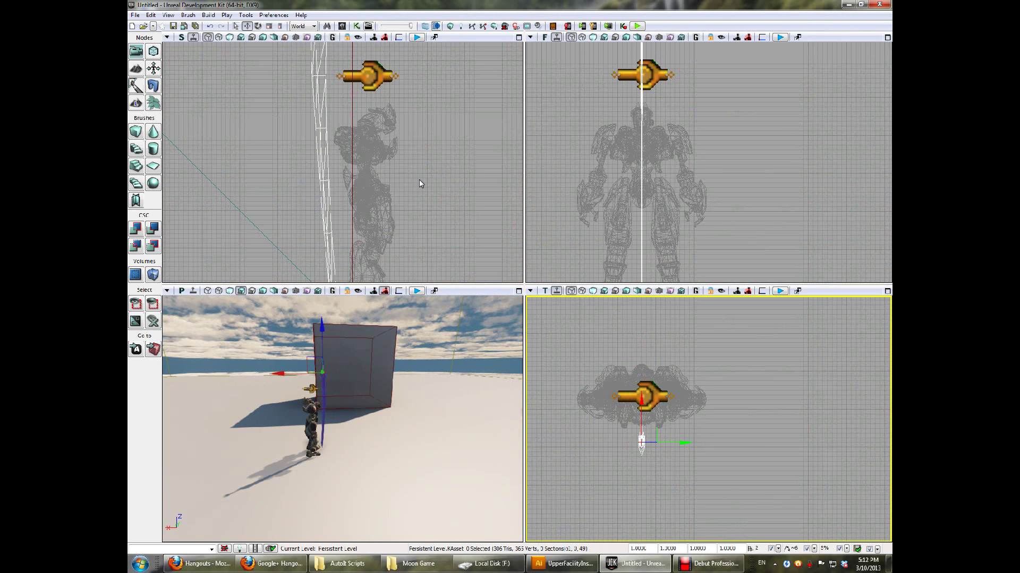
- Open the joint actor's properties, lock them to that actor, and assign the robot as Constraint Actor 2
left_click(372, 72)
right_click(374, 60)
left_click(402, 63)
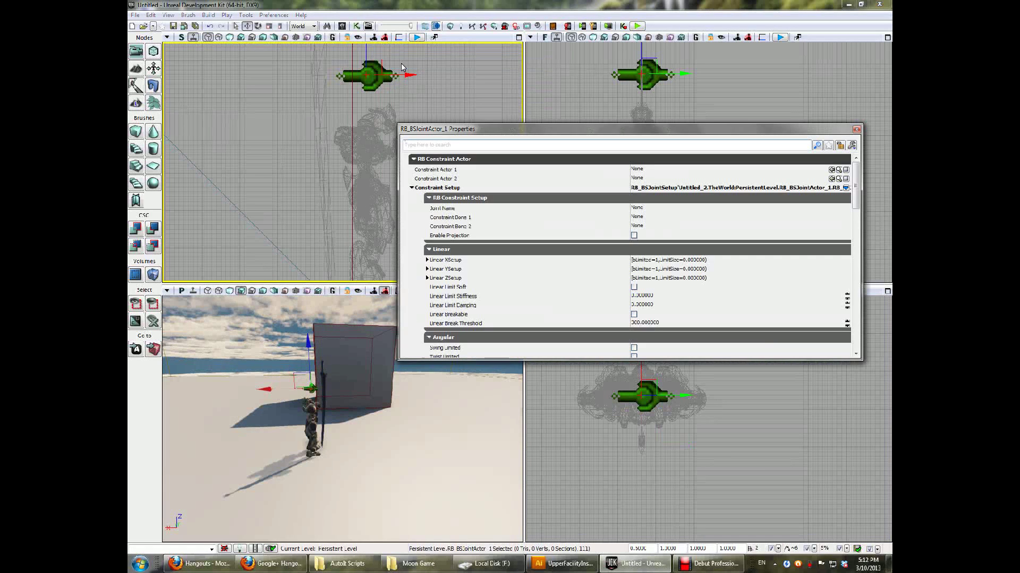
left_click(841, 146)
left_click(373, 141)
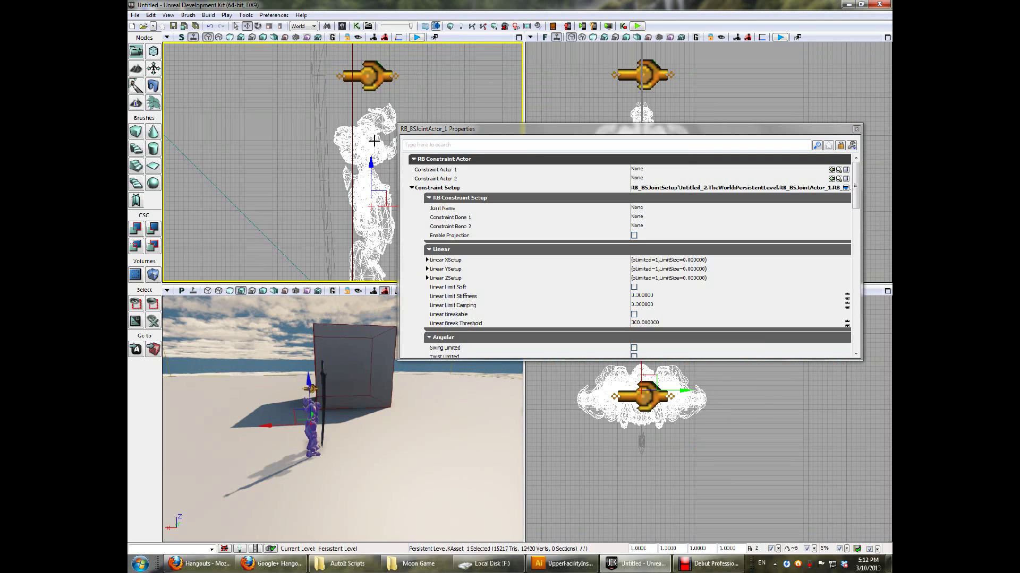
left_click(831, 179)
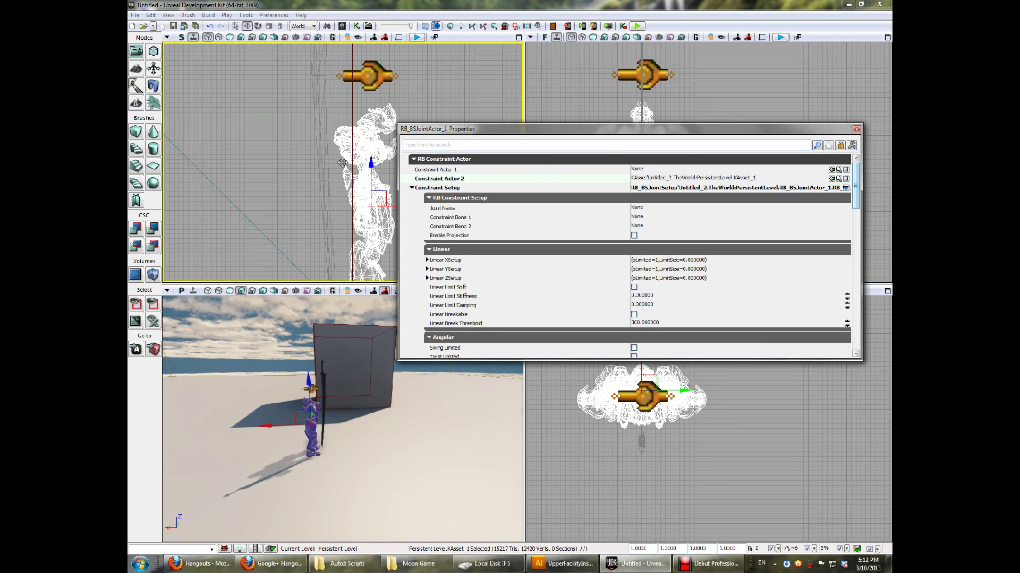
- Assign the sword behind the robot as Constraint Actor 1 of the joint actor
left_click(320, 132)
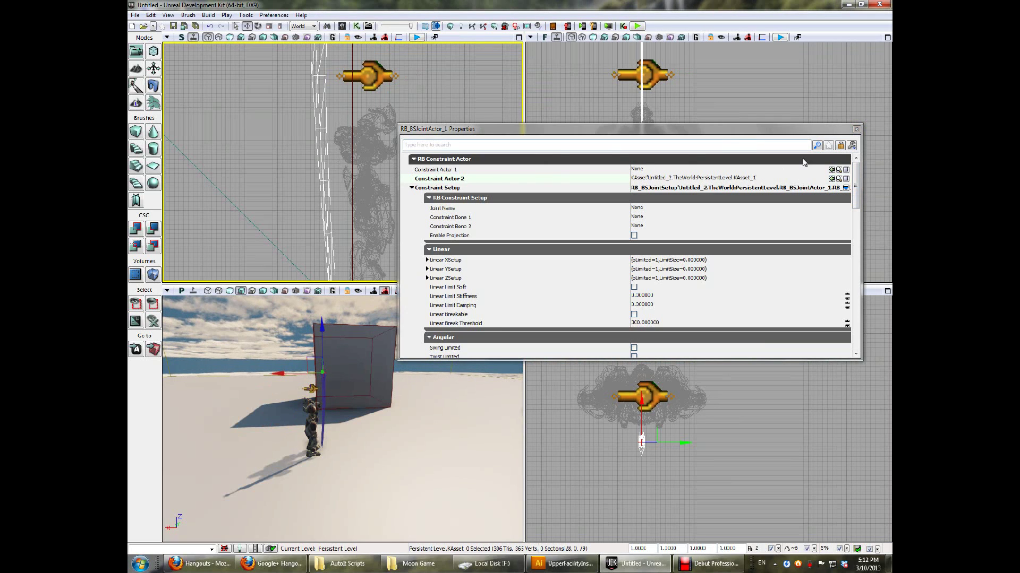
left_click(831, 170)
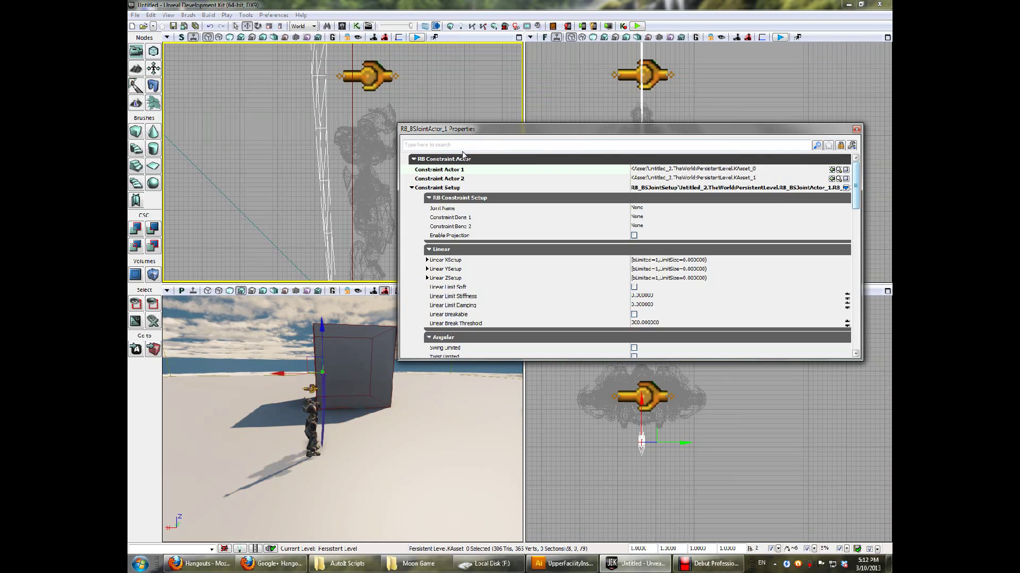
- Name the joint "Whatever you want to name it" and enable projection in the constraint setup
left_click(646, 209)
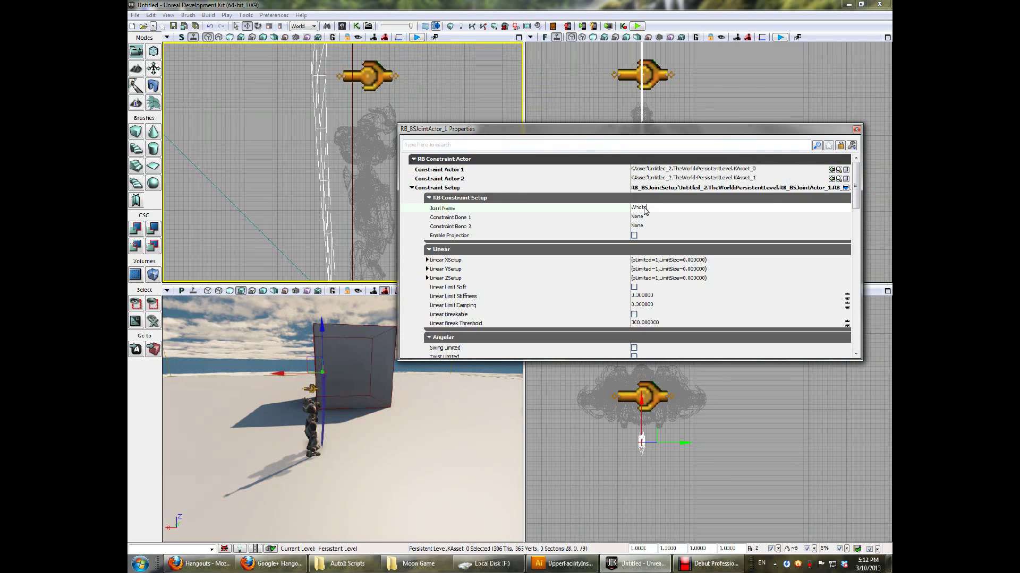
type("Whatever you want to name it")
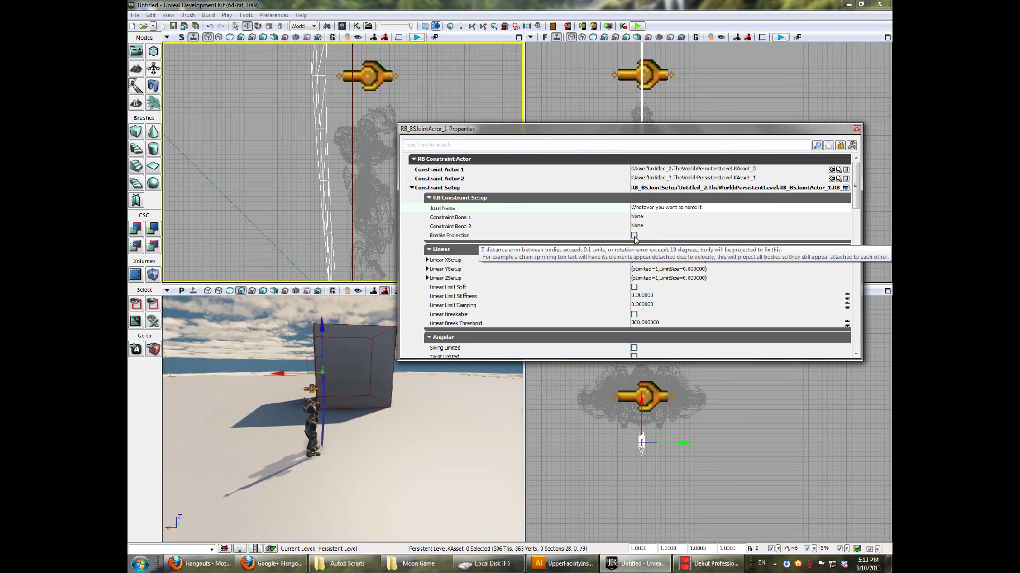
left_click(634, 236)
left_click(660, 228)
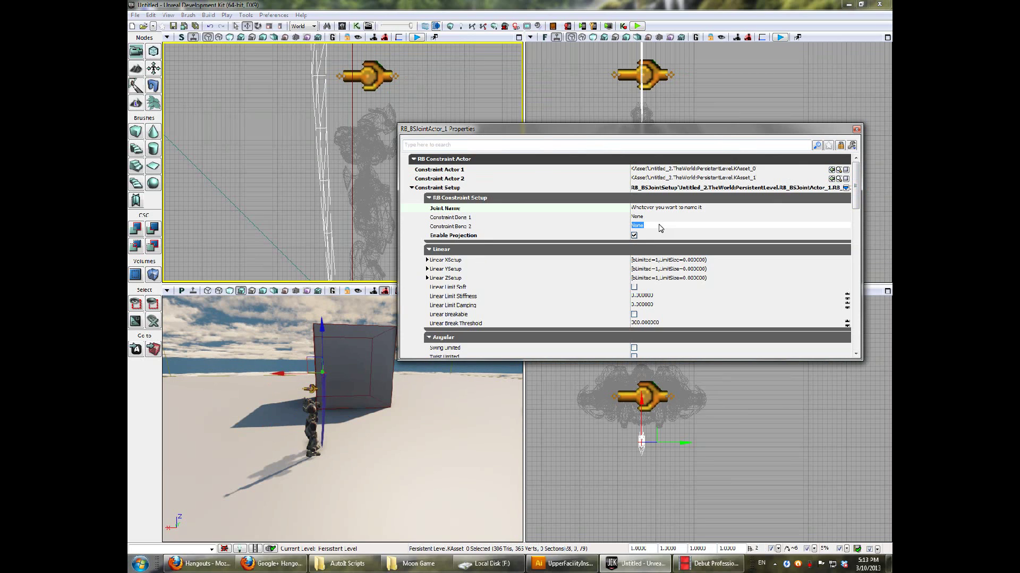
- Enable Wake On Level Start and Block Pawns in the robot's KAsset properties, and close them
left_click(371, 136)
right_click(371, 136)
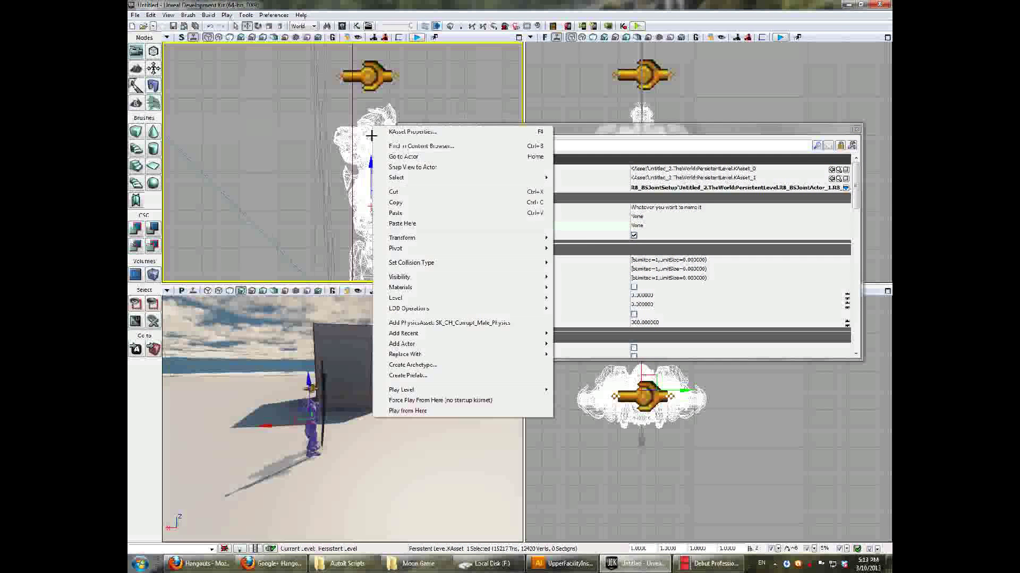
left_click(405, 132)
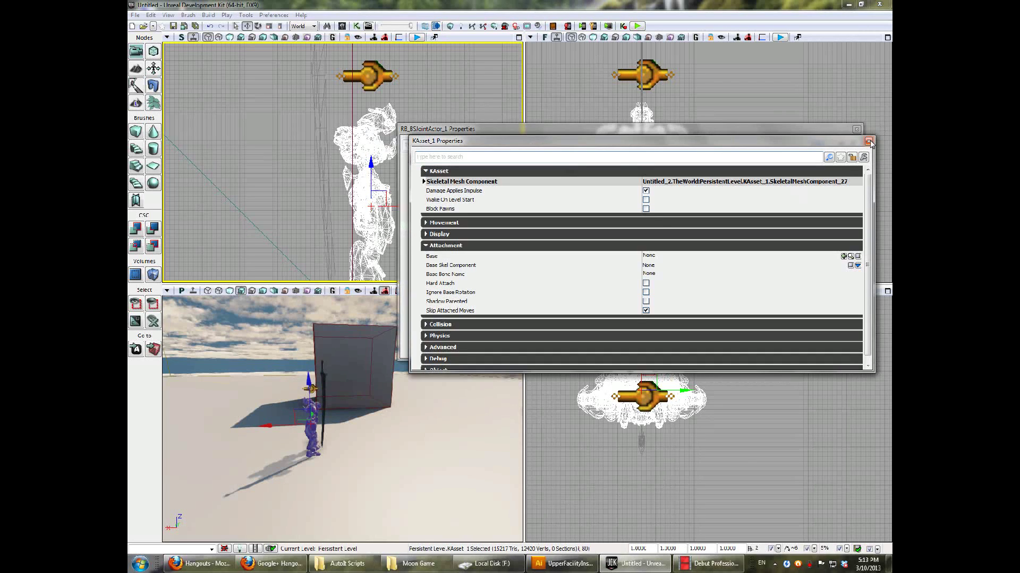
left_click(646, 202)
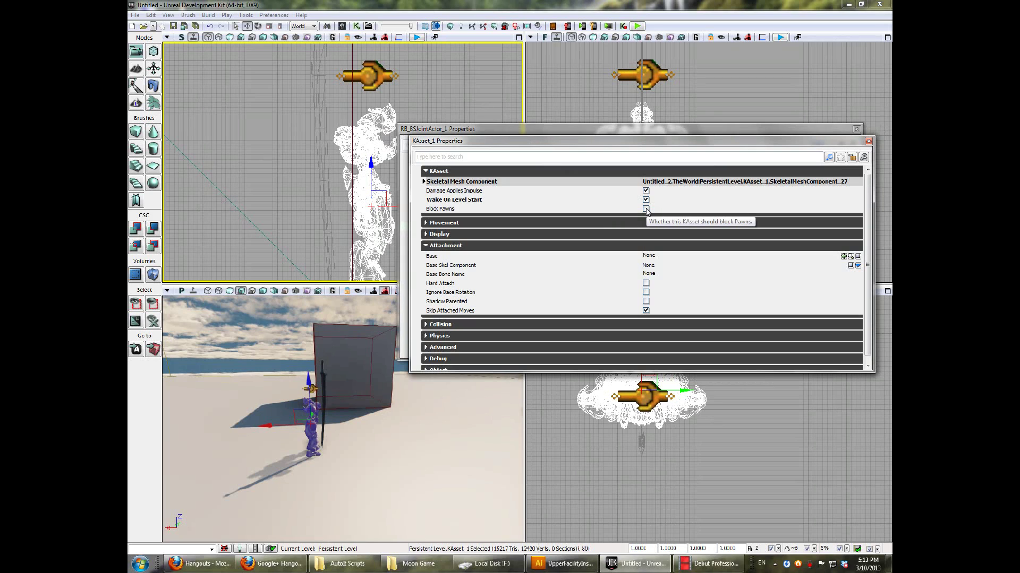
left_click(647, 209)
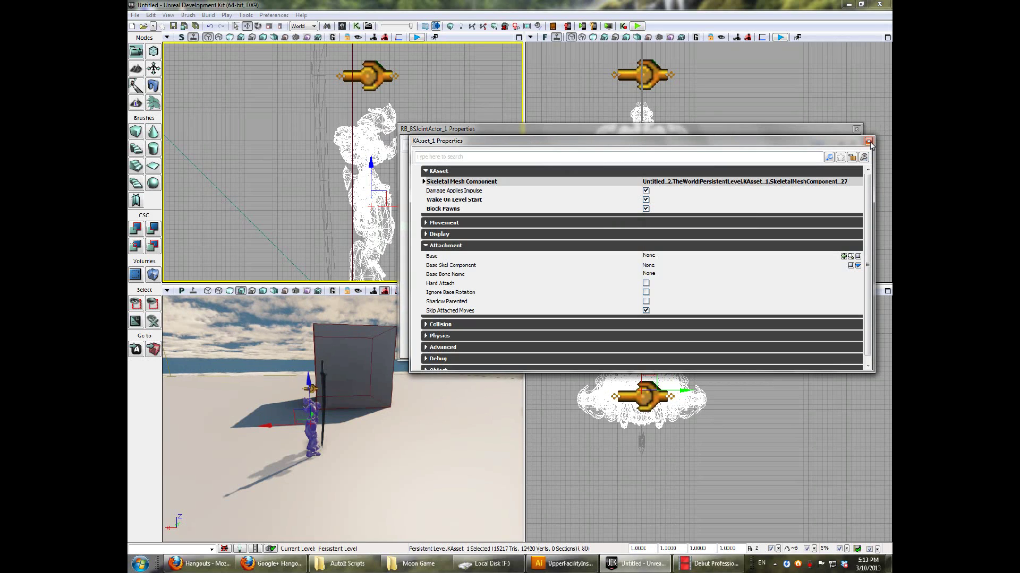
left_click(868, 141)
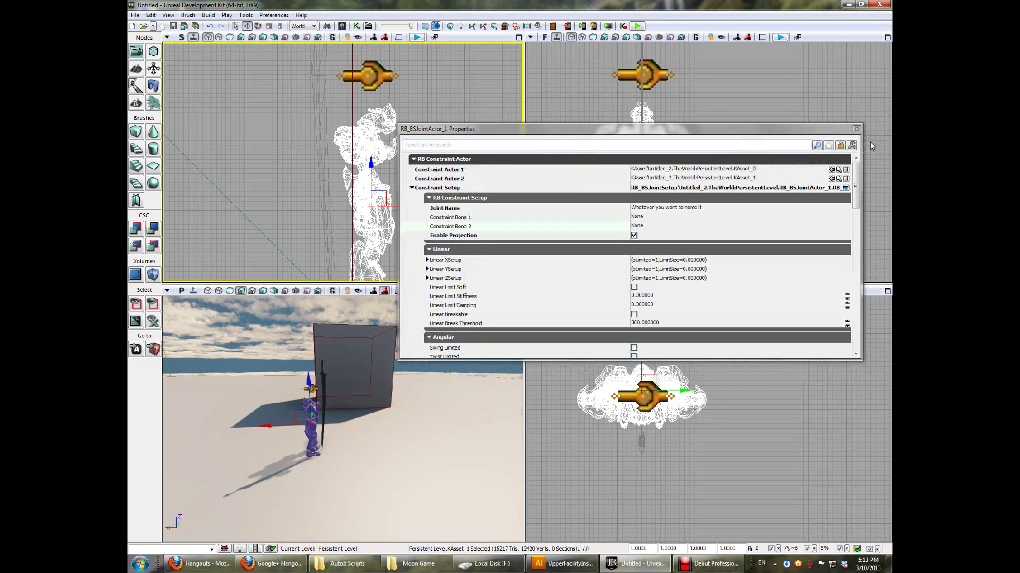
- Enable Wake On Level Start and Block Pawns in the sword's KAsset properties, and close them
left_click(320, 116)
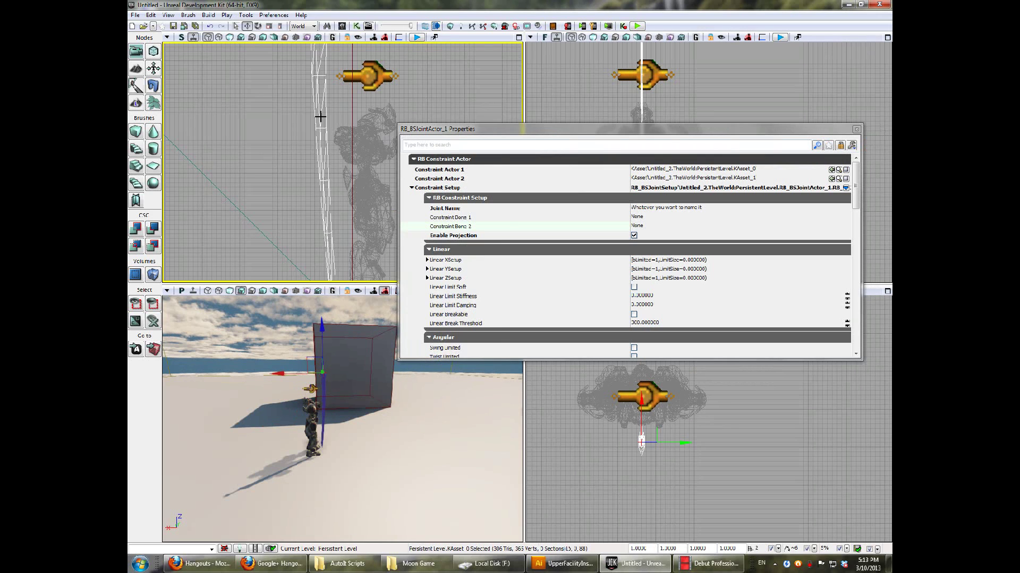
right_click(321, 110)
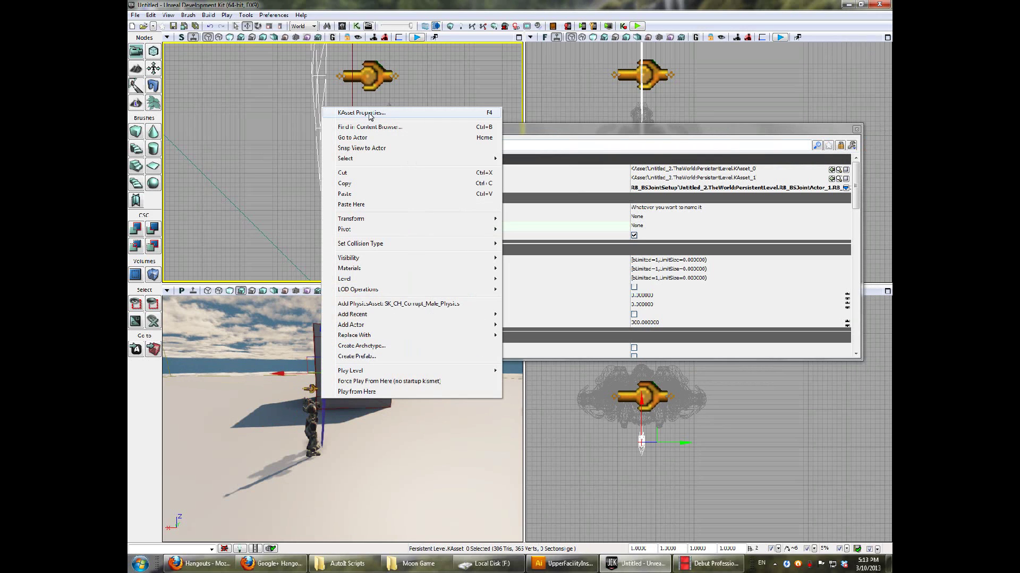
left_click(370, 116)
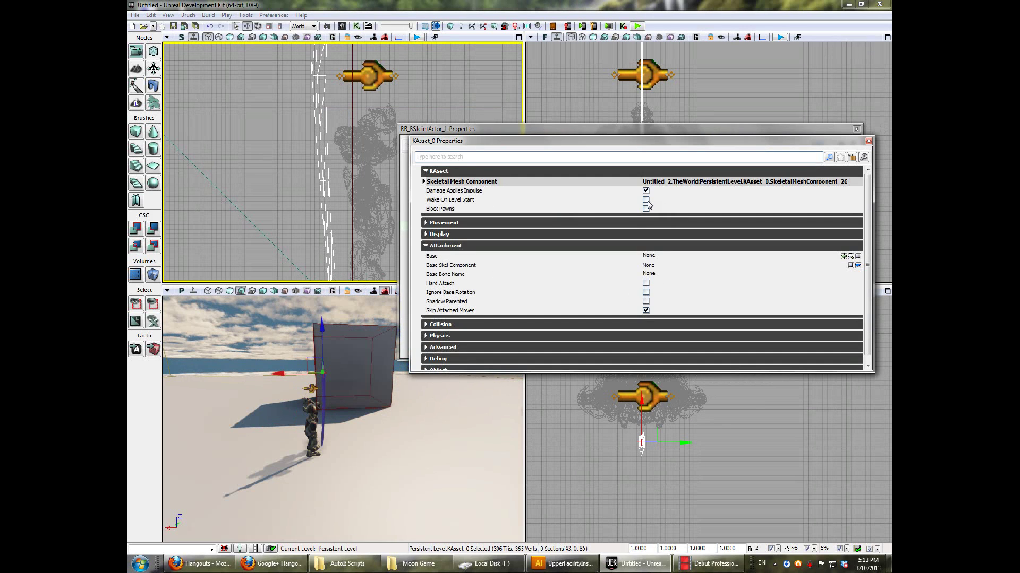
left_click(646, 200)
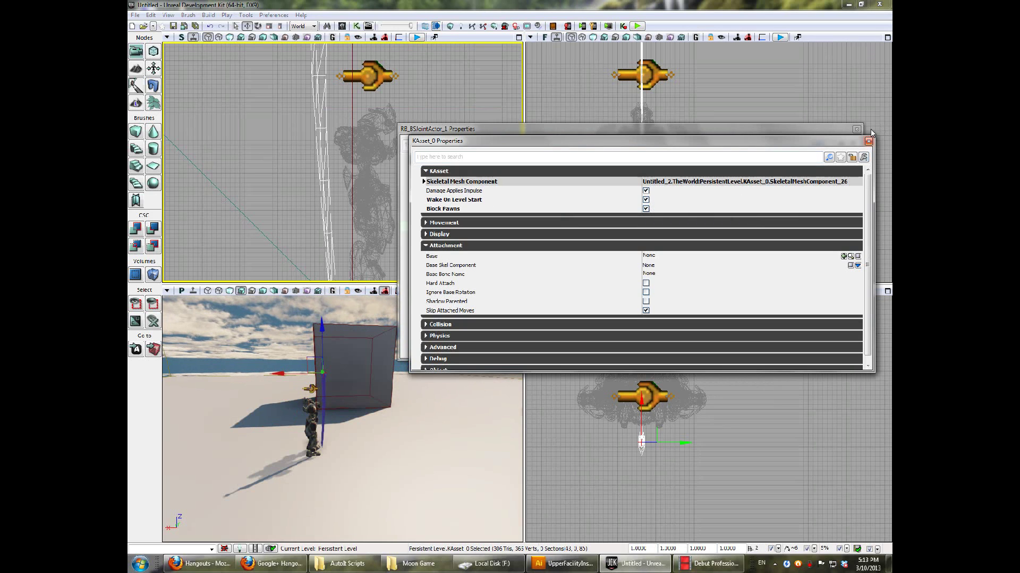
left_click(868, 141)
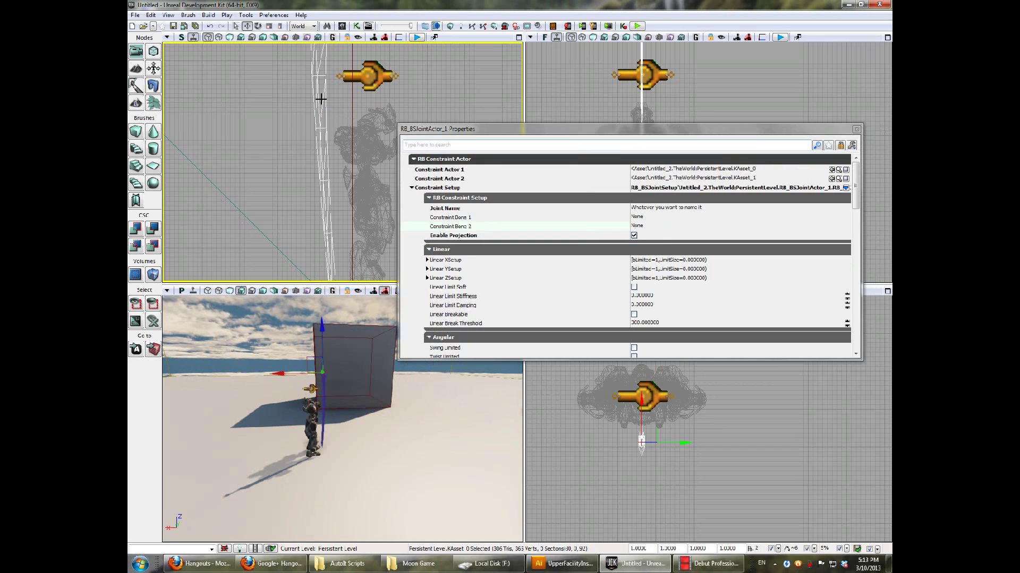
- Locate the robot's physics asset in the Content Browser
left_click(359, 134)
right_click(361, 133)
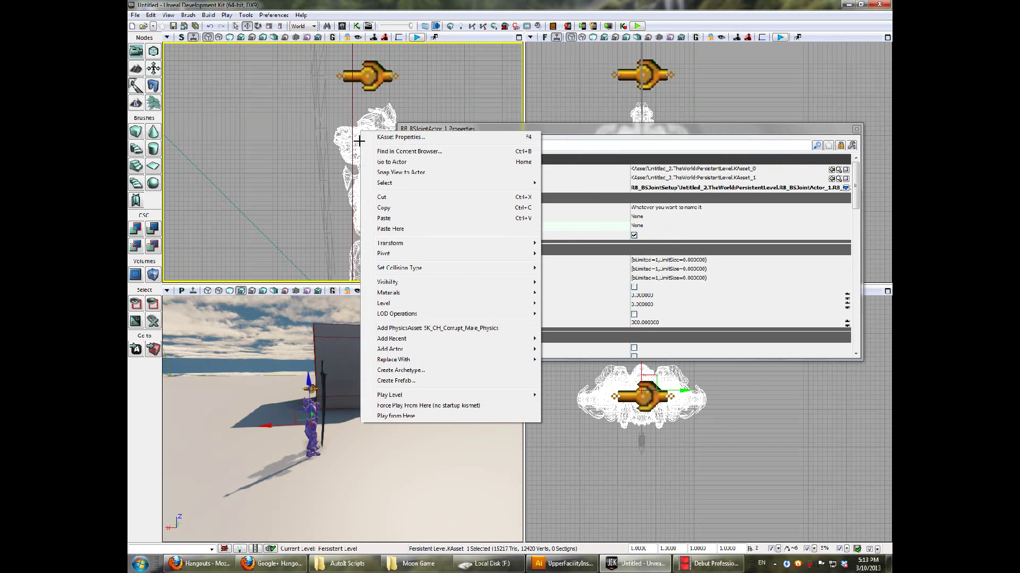
left_click(404, 152)
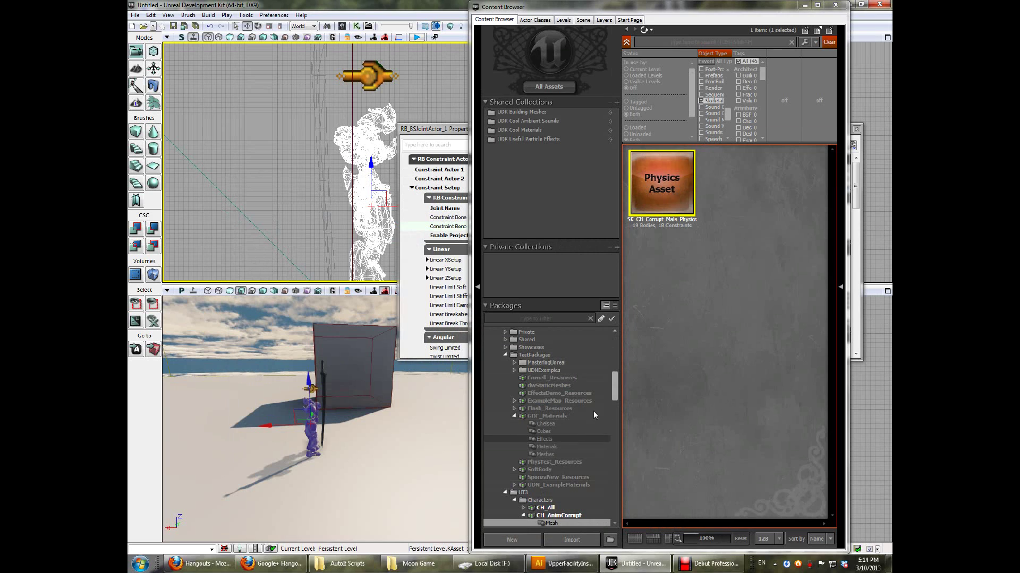
- List the UT3 package with physics assets filtered out, and open the SK_CH_LIAM_Cathode skeletal mesh in the AnimSet Editor
left_click_drag(612, 391, 613, 419)
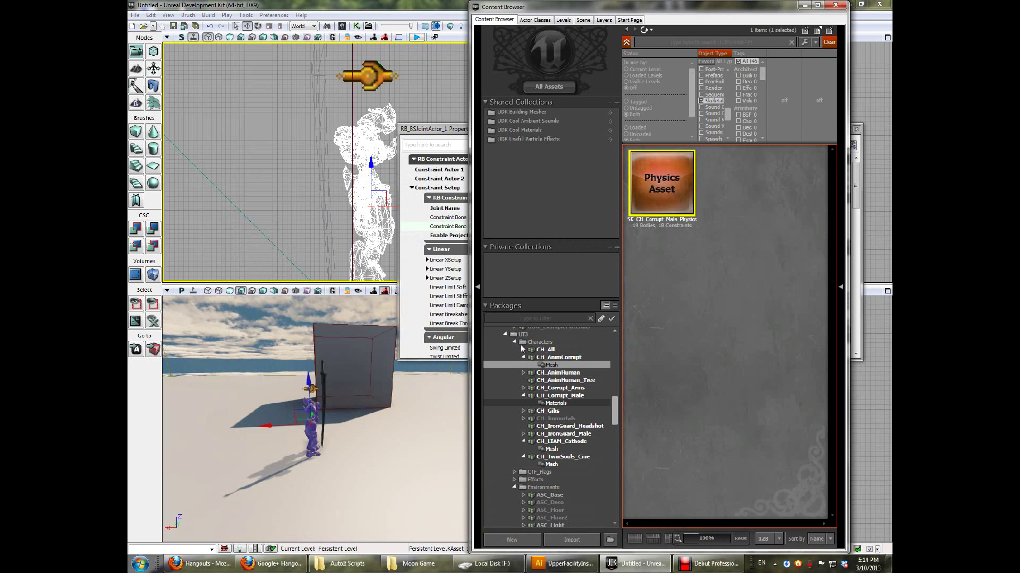
left_click(515, 333)
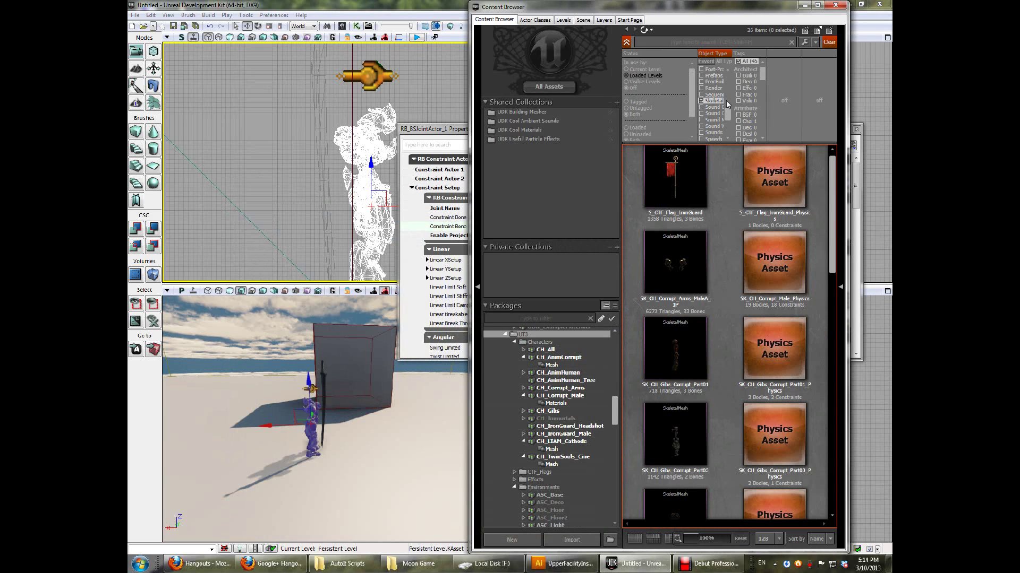
left_click_drag(730, 111, 727, 99)
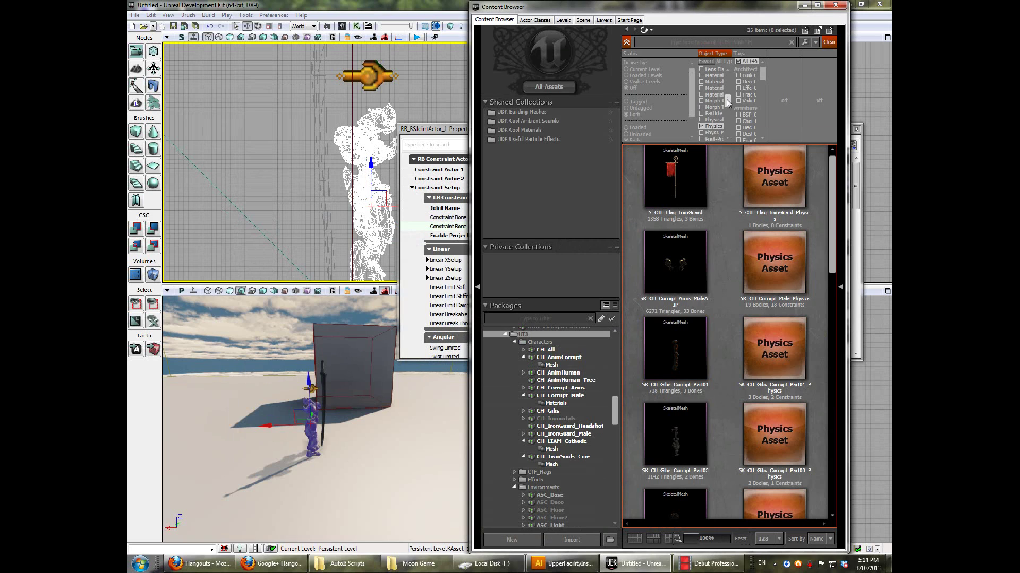
left_click(702, 121)
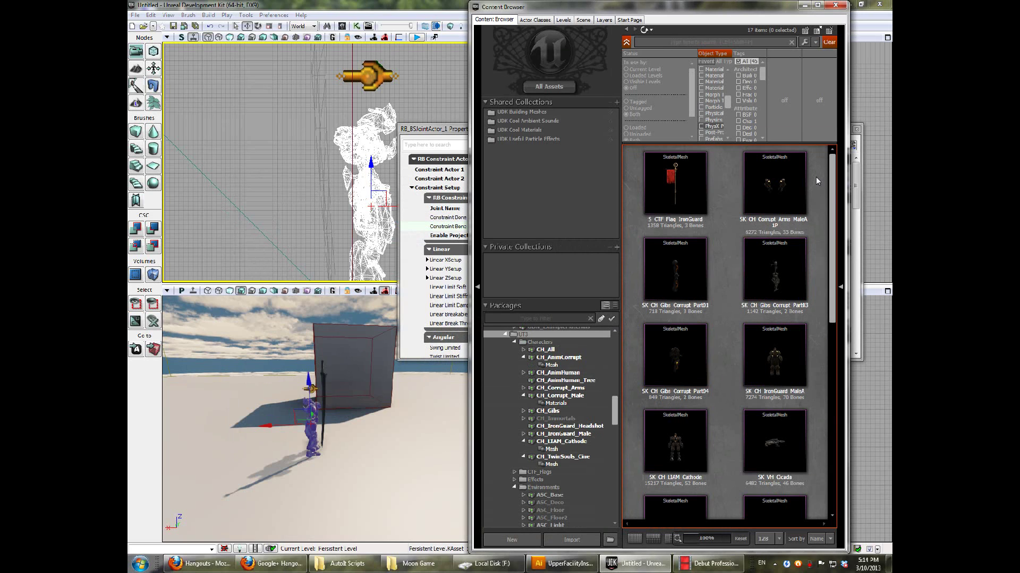
left_click_drag(832, 310, 832, 365)
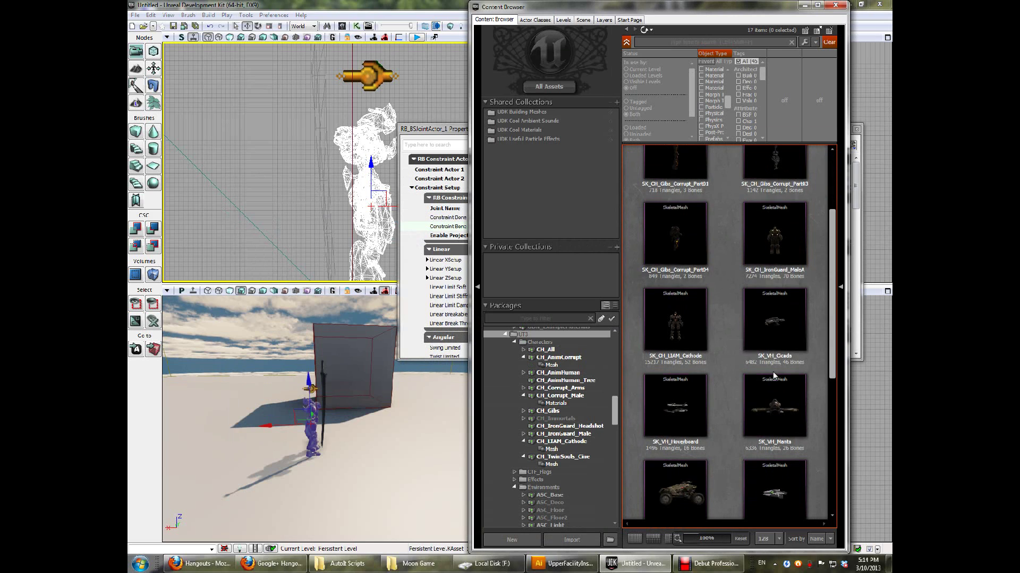
double_click(671, 339)
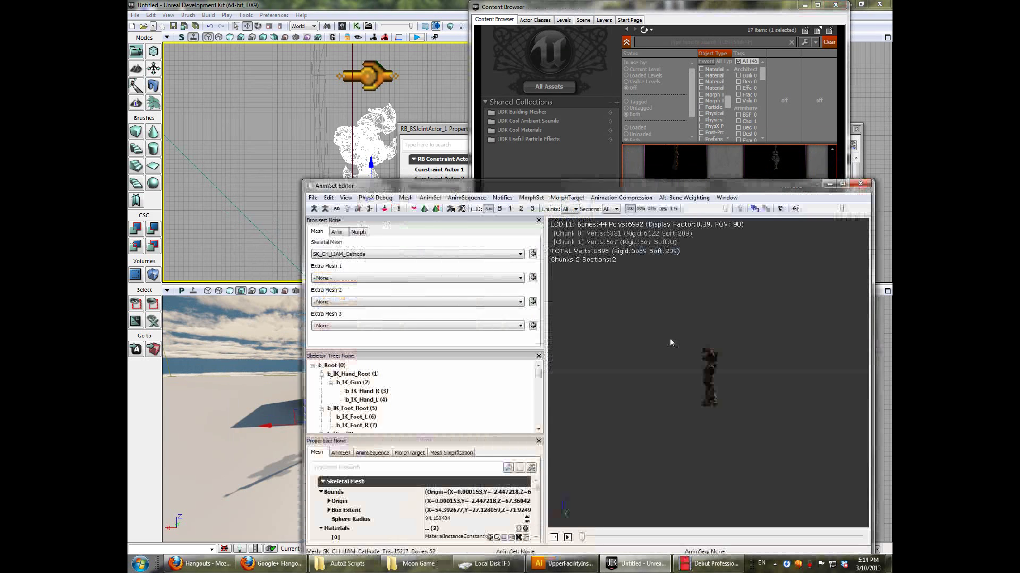
- Collapse the IK, leg, clavicle and neck branches of the skeleton tree and select the b_Spine2 bone
left_click(322, 374)
left_click(321, 383)
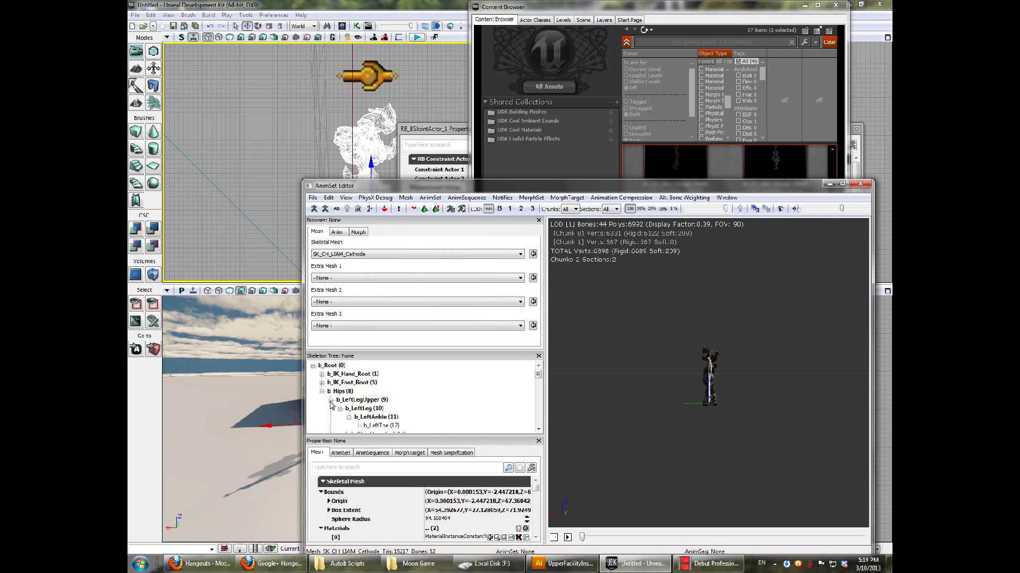
left_click(330, 401)
left_click(331, 408)
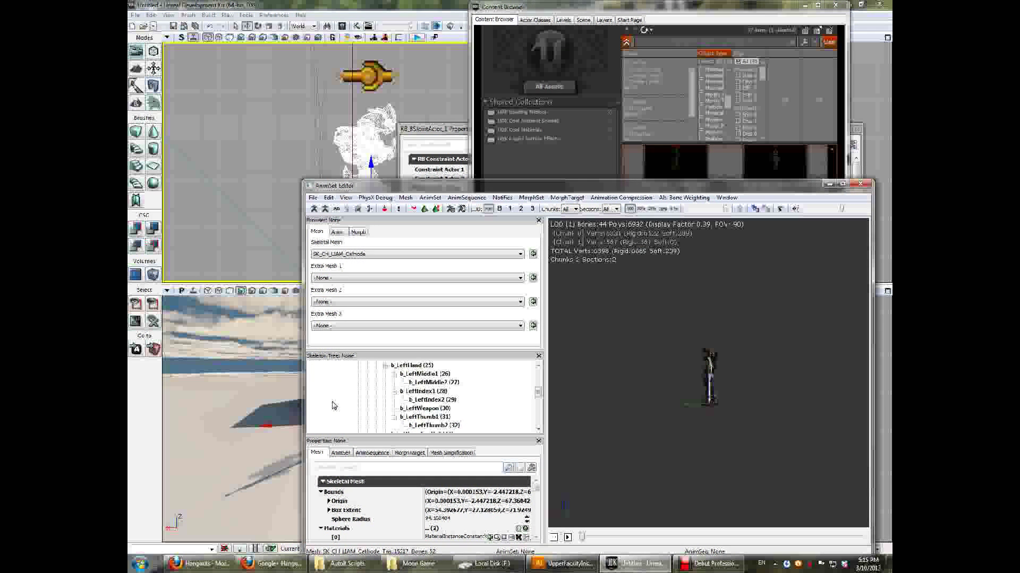
scroll(332, 406, "up", 2)
left_click(367, 400)
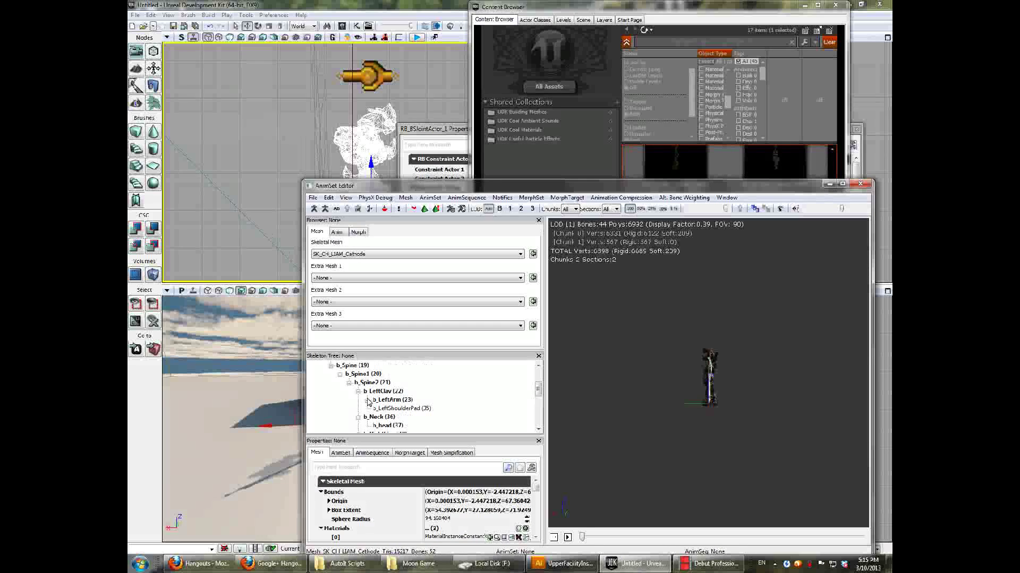
left_click(358, 392)
left_click(358, 400)
left_click(358, 409)
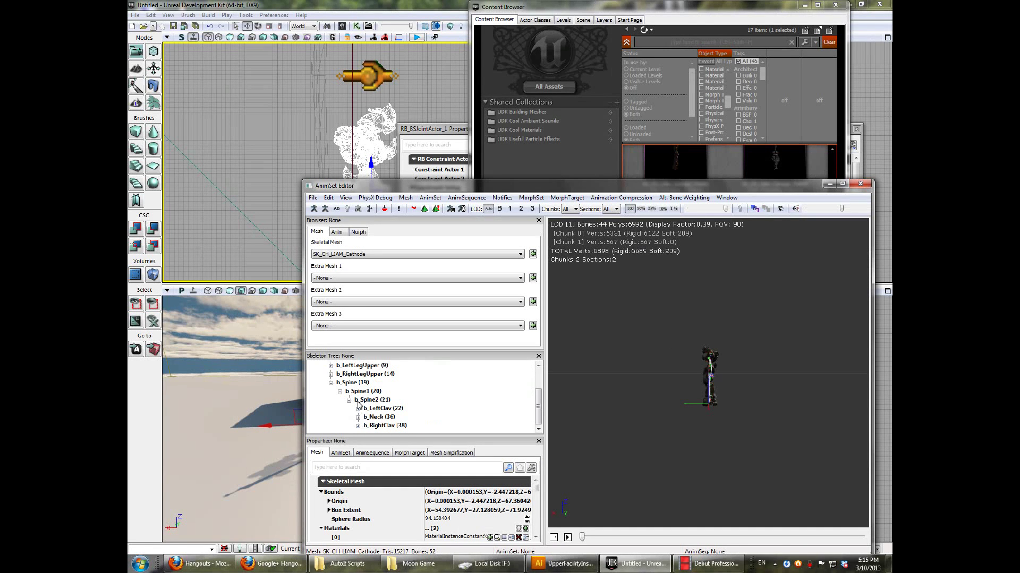
left_click(369, 402)
- Show the robot's whole body up close in the preview and collapse the IK and upper-leg branches of the skeleton tree
left_click_drag(601, 440, 601, 372)
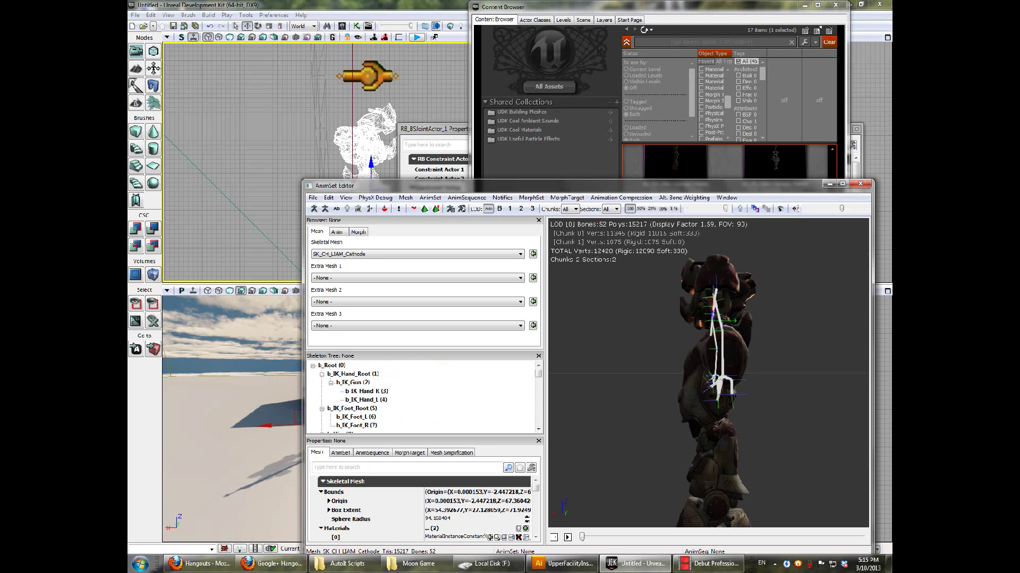
left_click_drag(640, 452, 640, 428)
right_click_drag(639, 428, 601, 410)
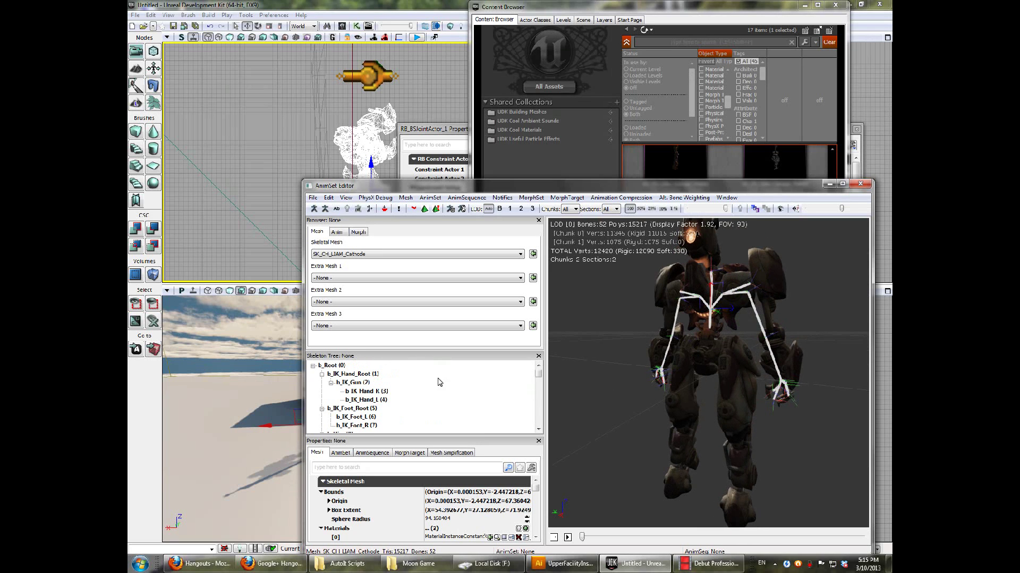
scroll(538, 375, "down", 2)
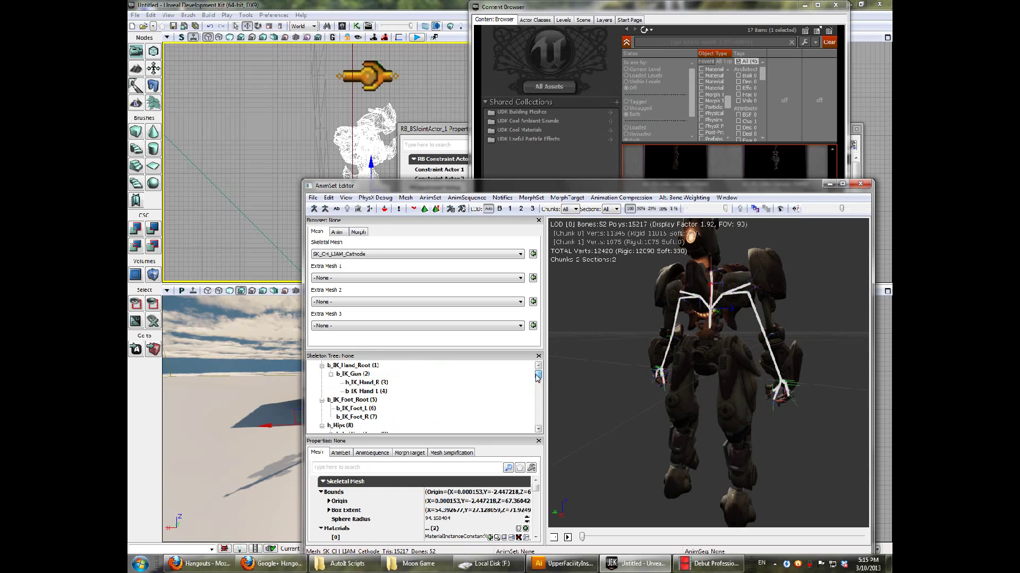
left_click(322, 400)
left_click(322, 365)
scroll(326, 378, "up", 1)
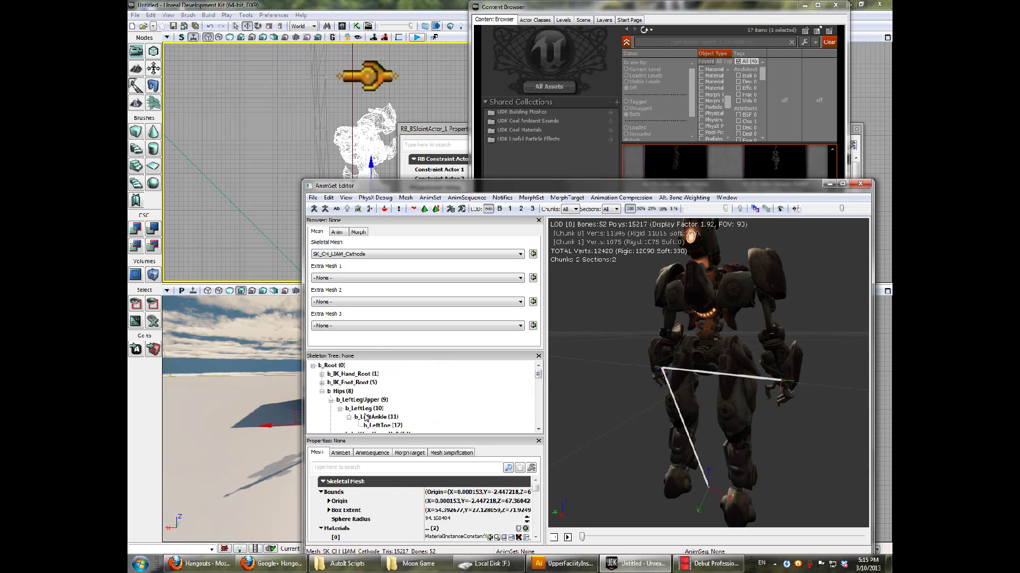
scroll(365, 418, "down", 3)
left_click(331, 375)
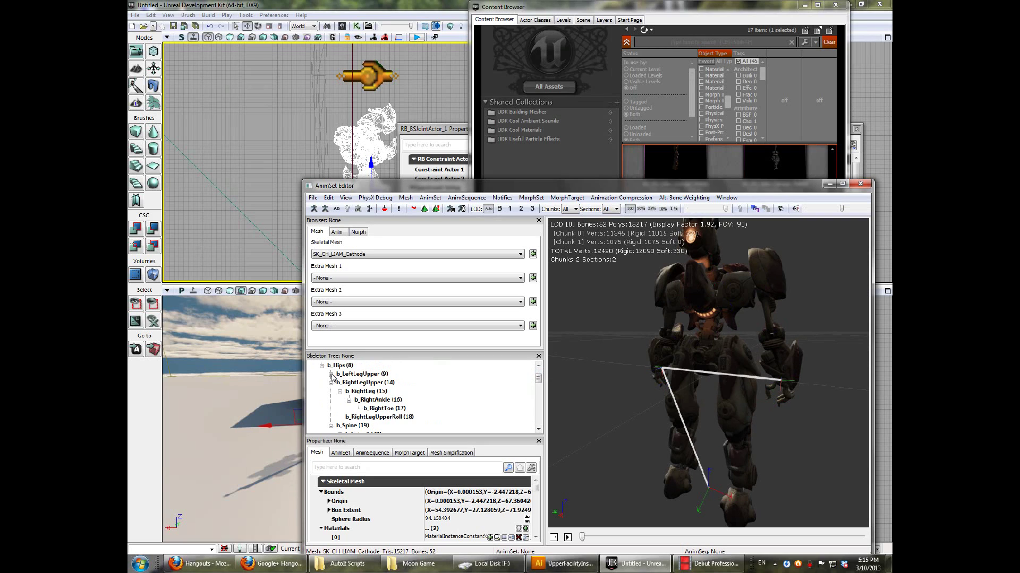
left_click(331, 383)
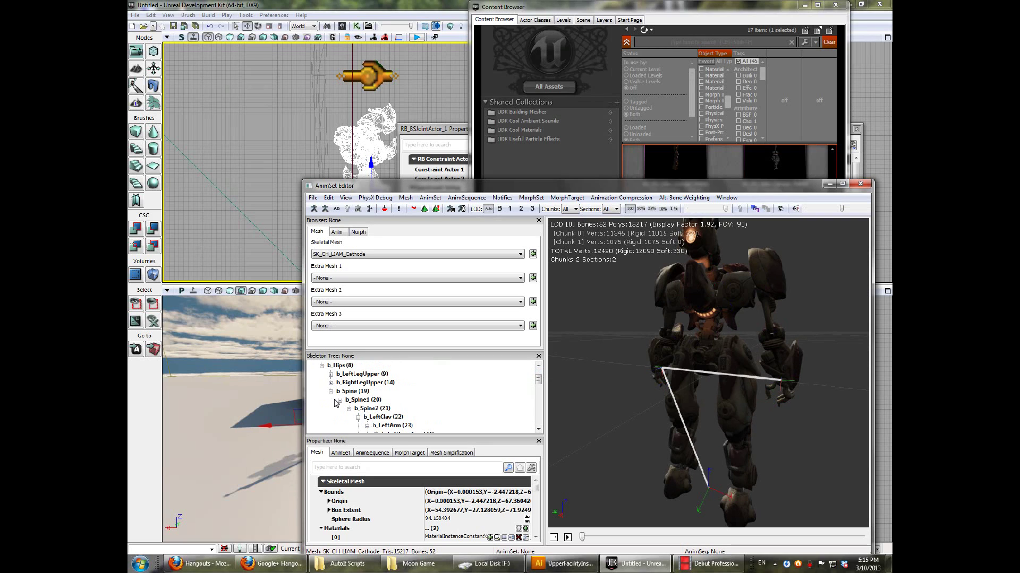
- Highlight the b_Hips, b_LeftLegUpper, b_RightLegUpper, b_Spine and b_Spine1 bones one after another to examine which body parts they cover
left_click(340, 366)
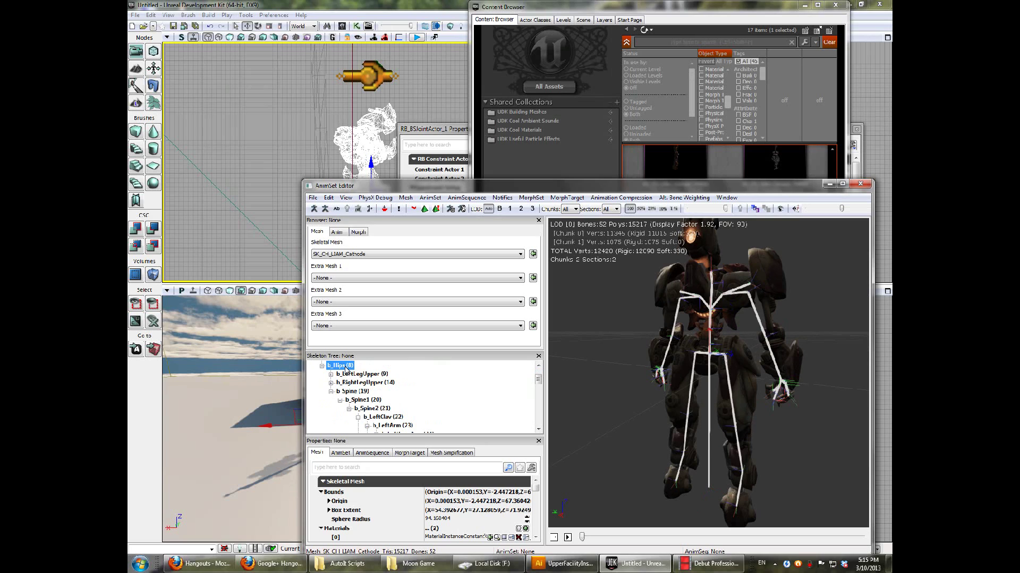
left_click(356, 375)
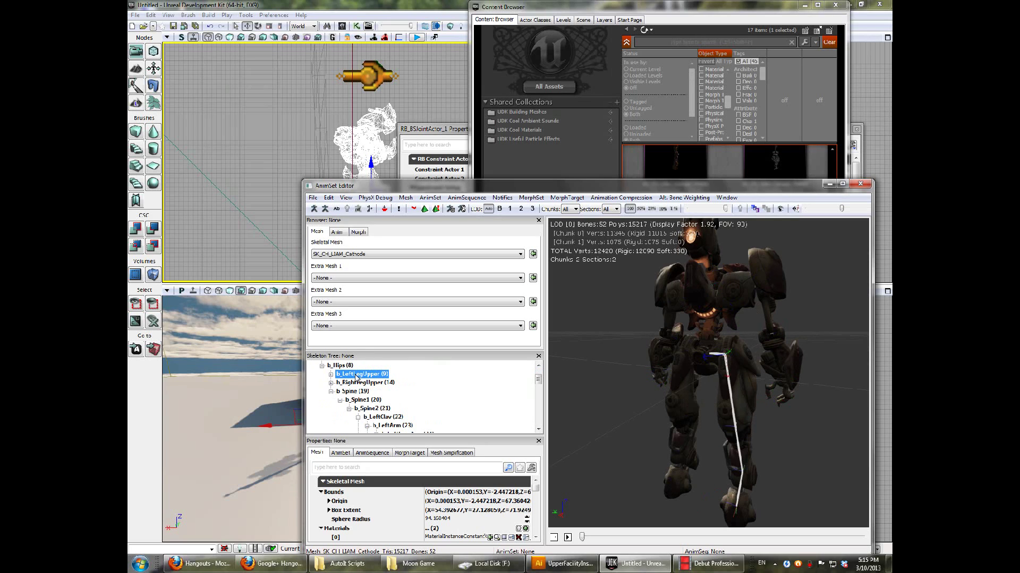
left_click(361, 383)
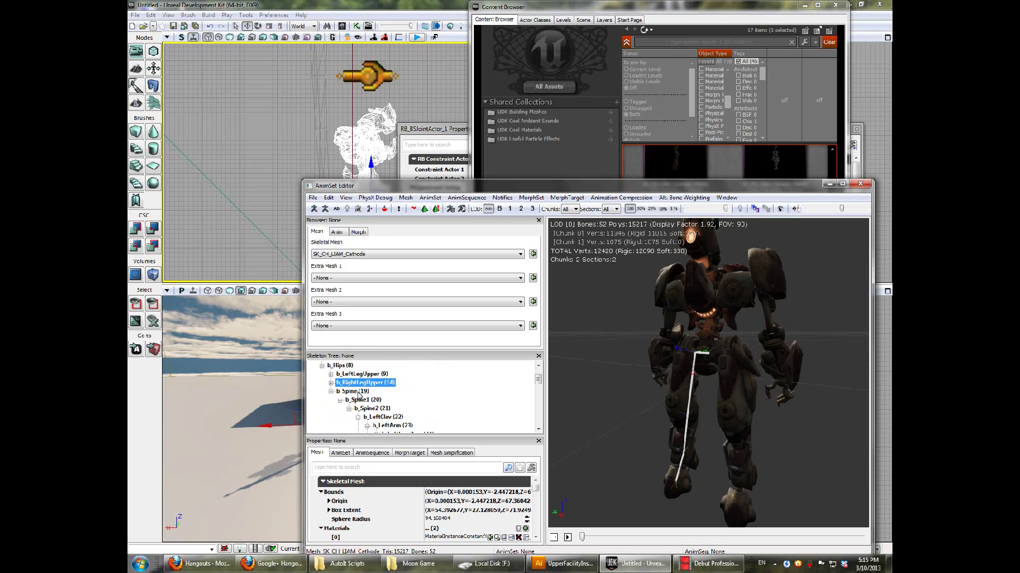
left_click(359, 394)
scroll(359, 394, "down", 1)
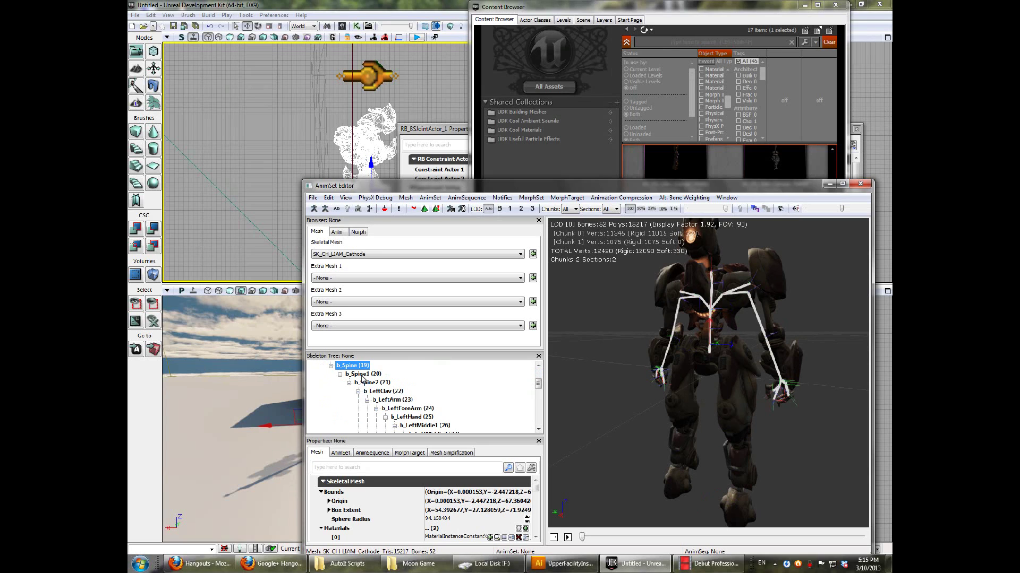
left_click(361, 375)
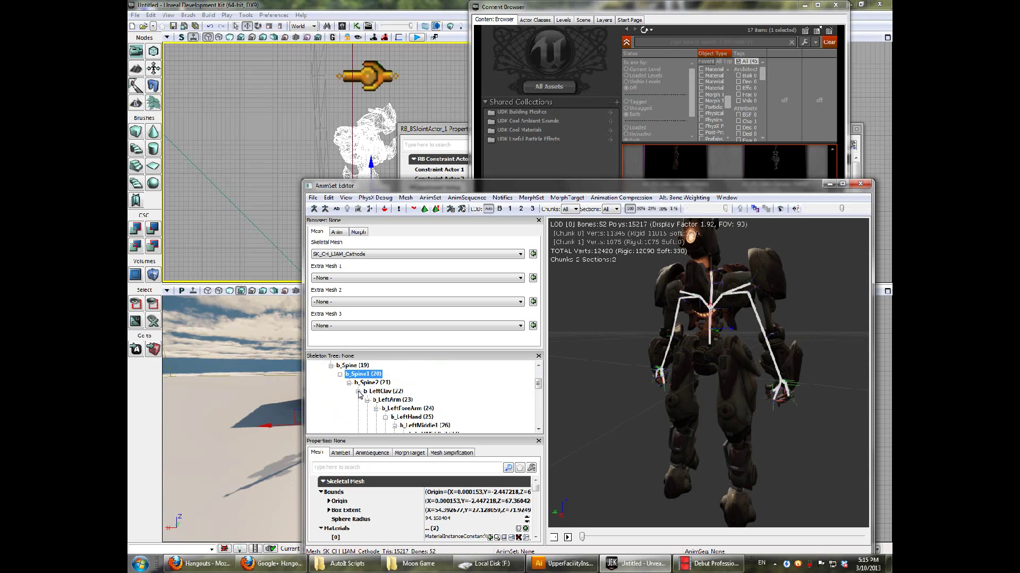
- Collapse the clavicle and neck branches and highlight b_Spine2, b_LeftClav, b_Neck and b_RightClav in turn to examine their positions
left_click(358, 391)
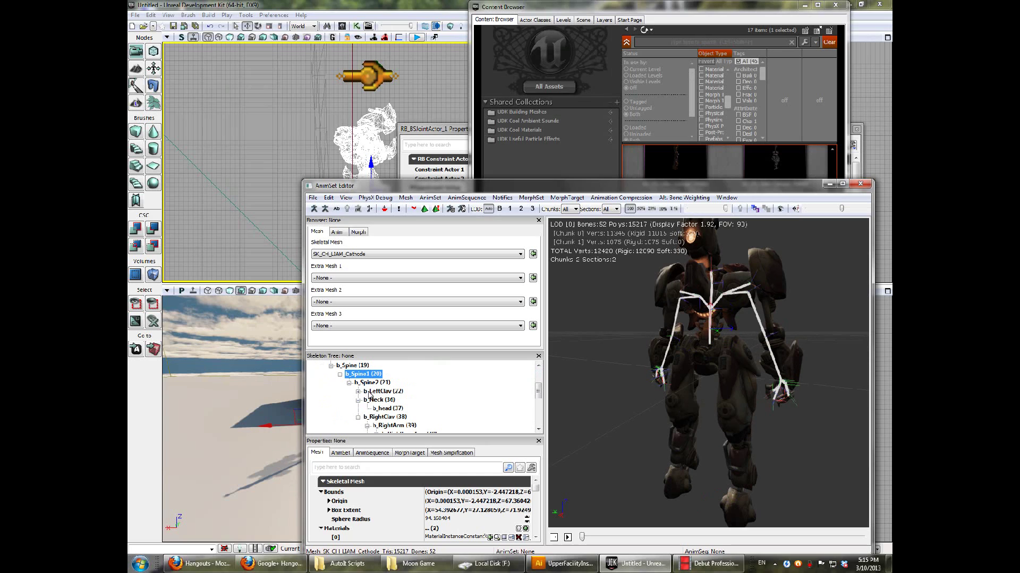
left_click(358, 418)
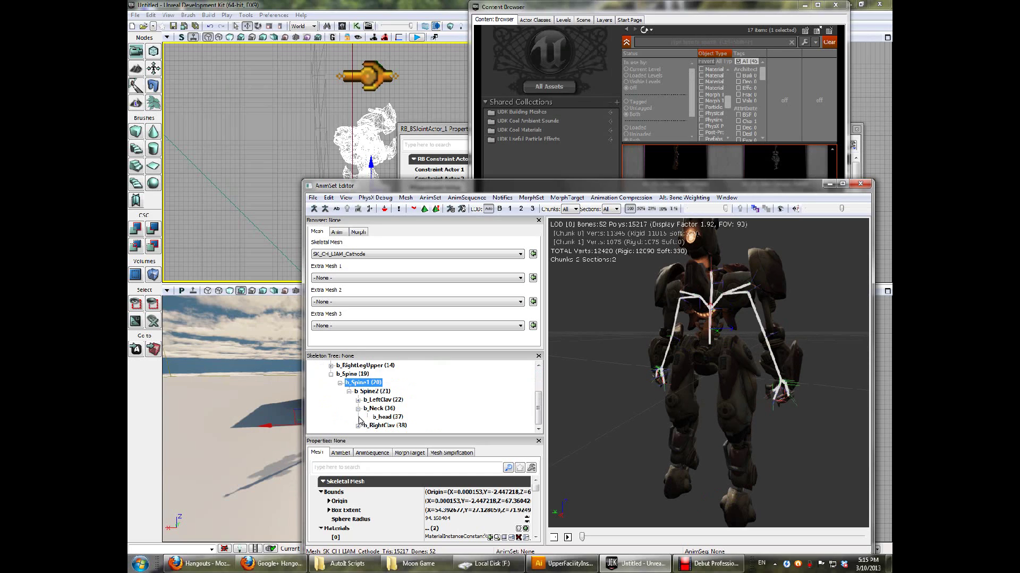
left_click(368, 391)
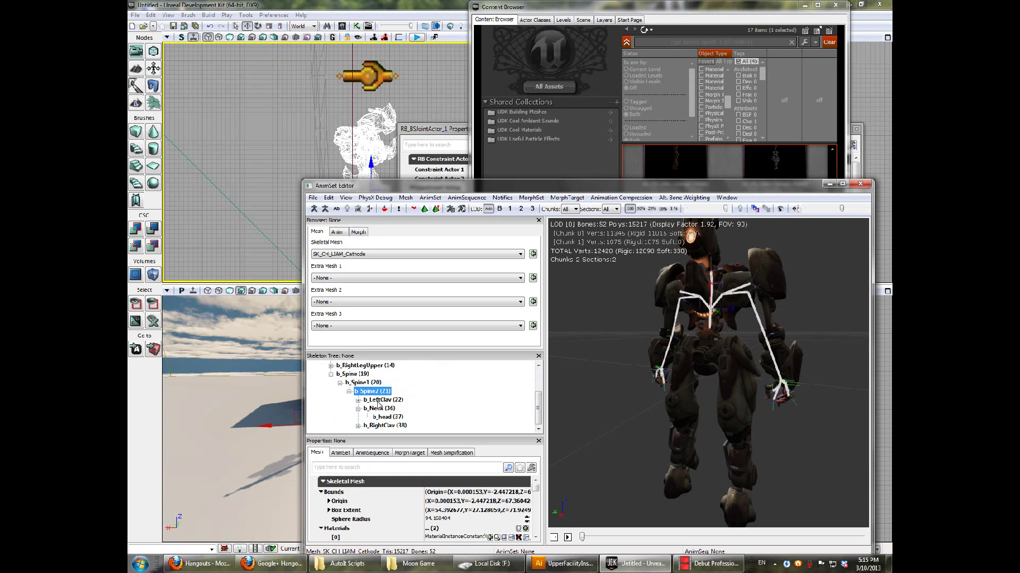
left_click(381, 400)
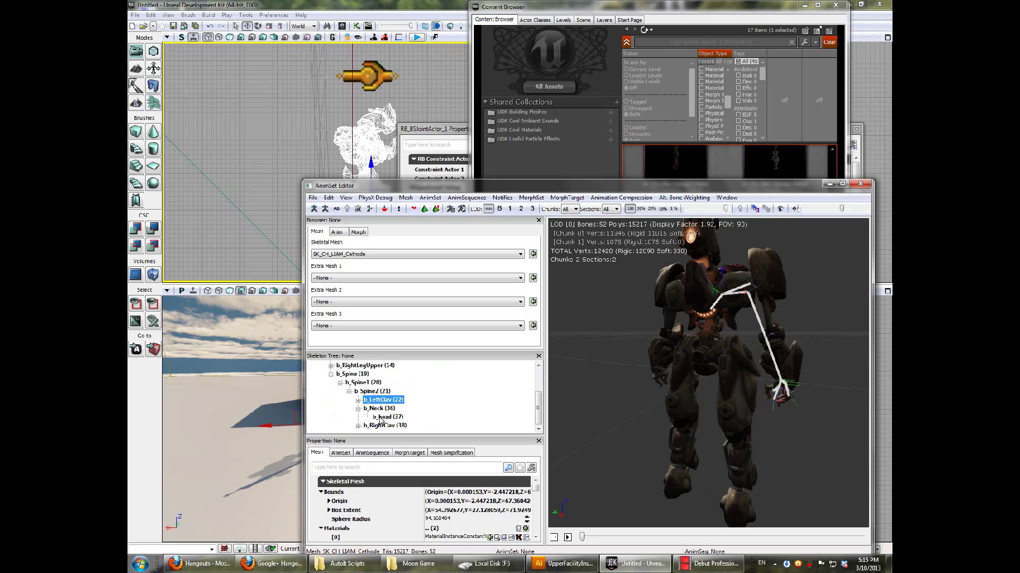
left_click(358, 408)
left_click(373, 417)
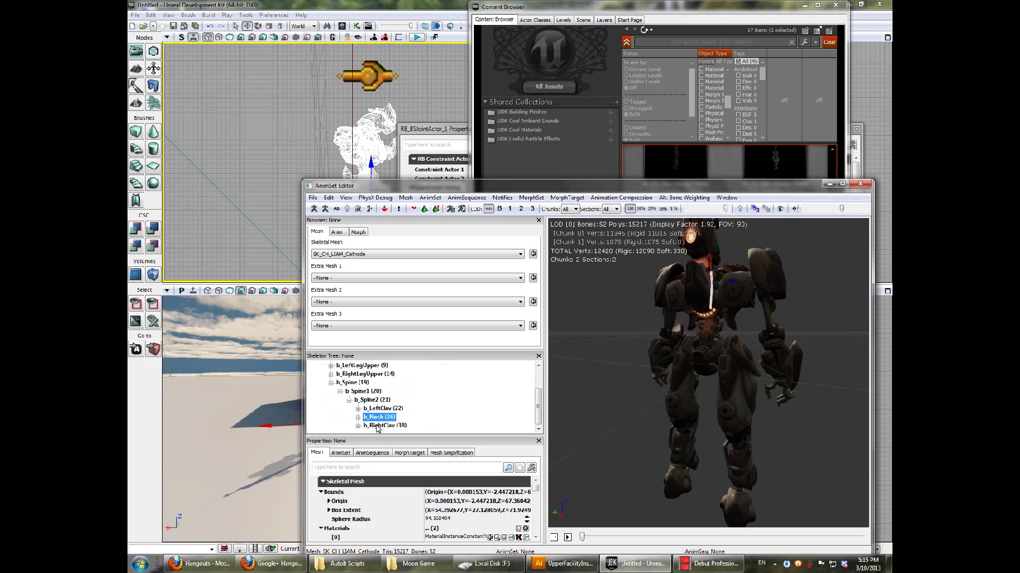
left_click(377, 427)
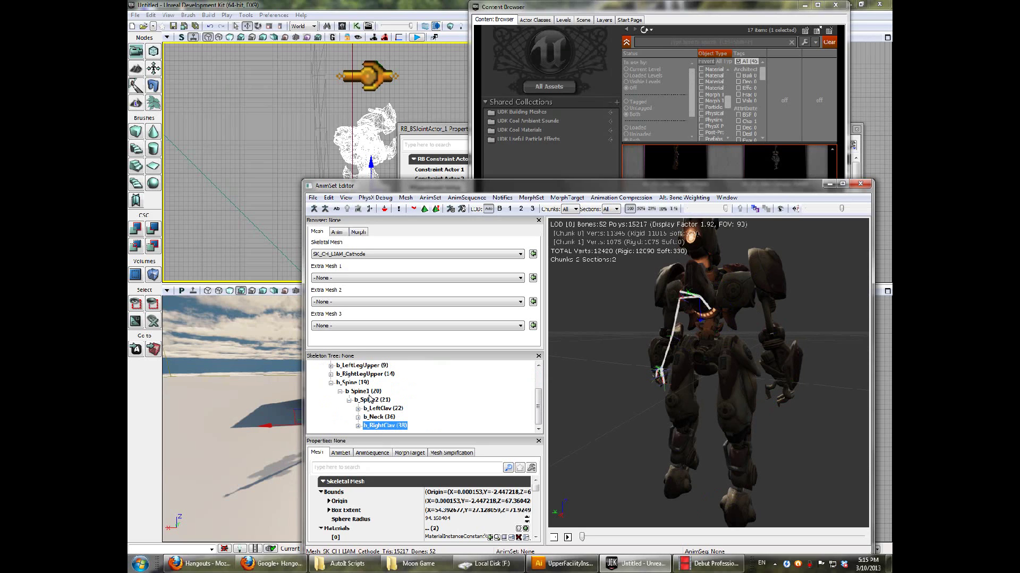
- Compare the b_Spine2 and b_Neck bones in the preview and examine the neck bone from several sides
left_click(370, 401)
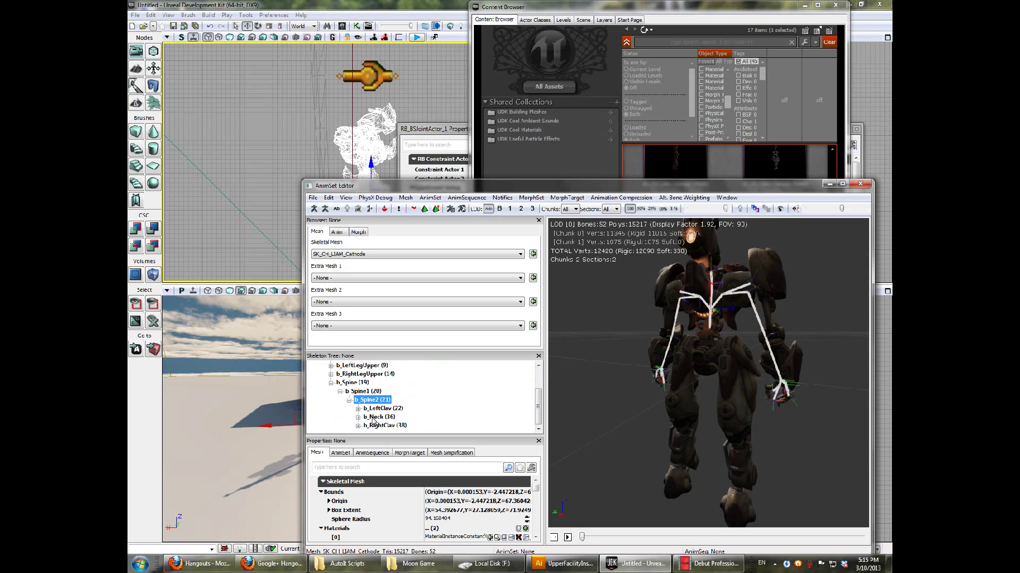
left_click(373, 417)
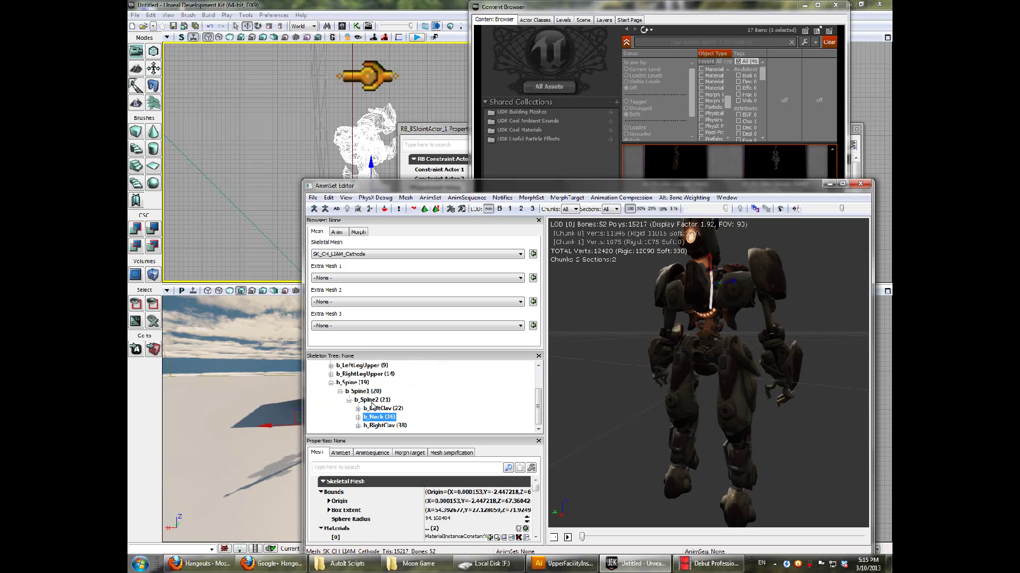
left_click_drag(663, 321, 735, 318)
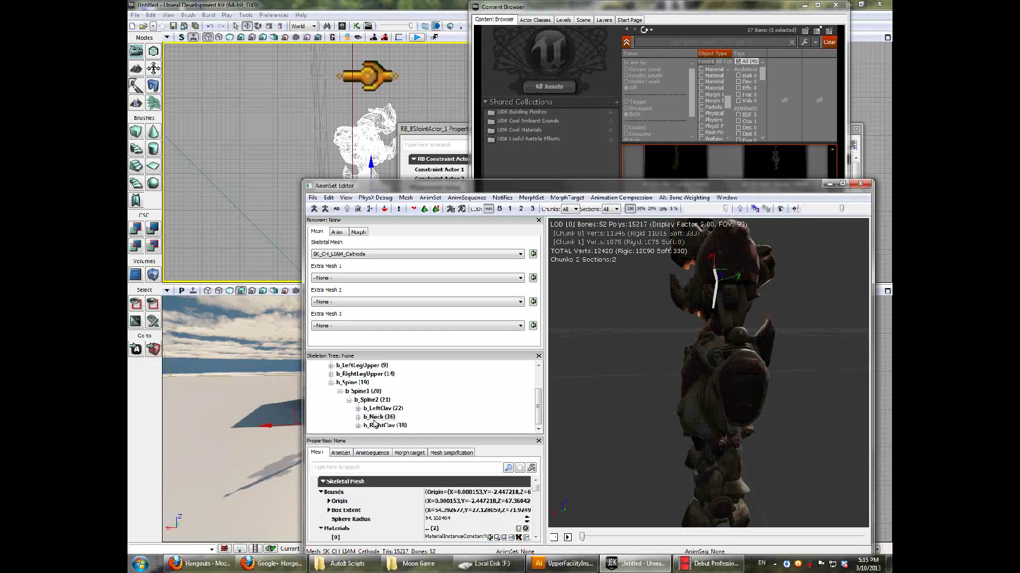
left_click_drag(623, 365, 637, 395)
left_click_drag(709, 367, 644, 355)
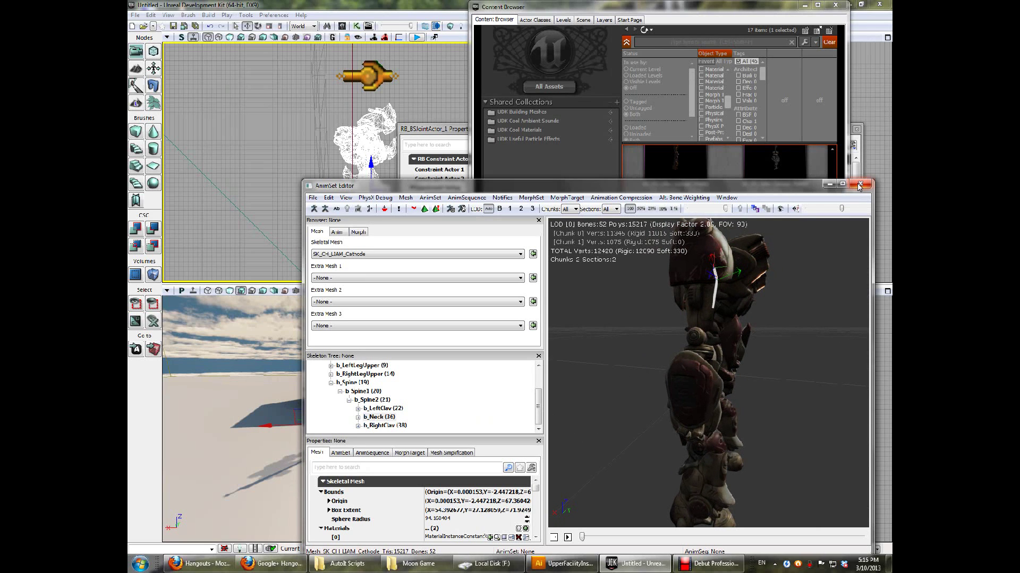
- Set Constraint Bone 2 of the joint actor to b_Neck and close the robot mesh's AnimSet Editor
left_click(460, 129)
left_click(637, 226)
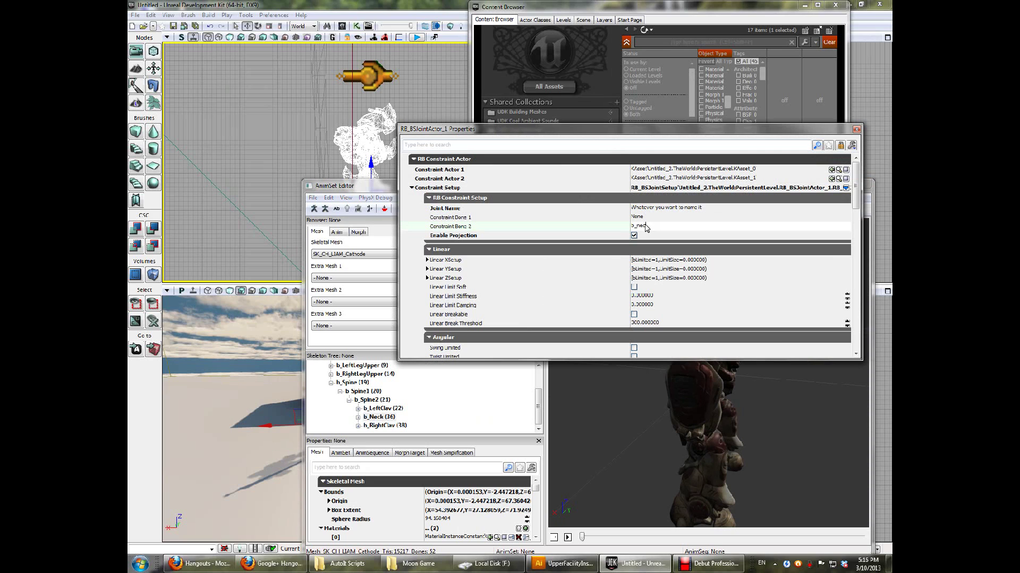
key("Return")
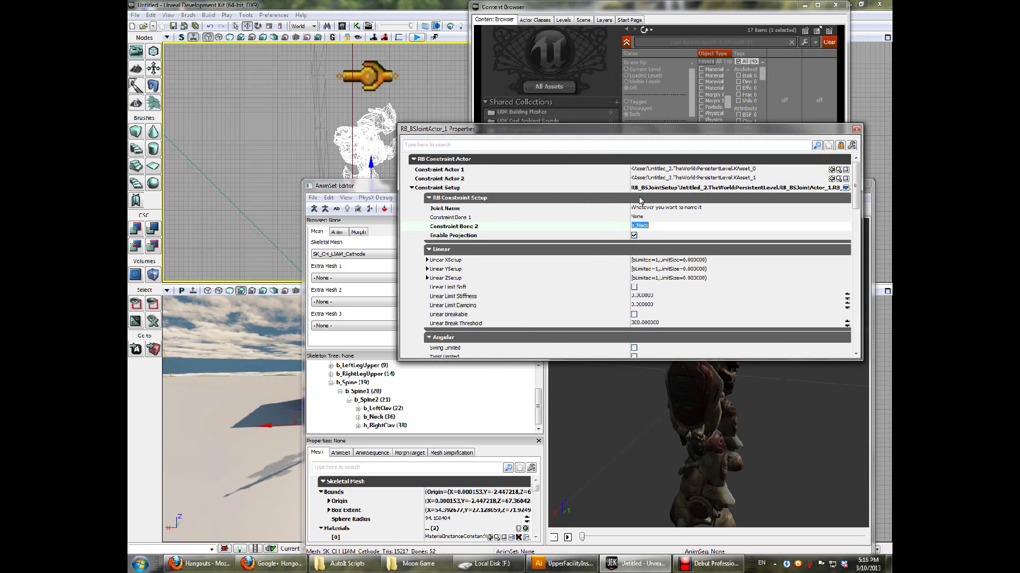
left_click(393, 189)
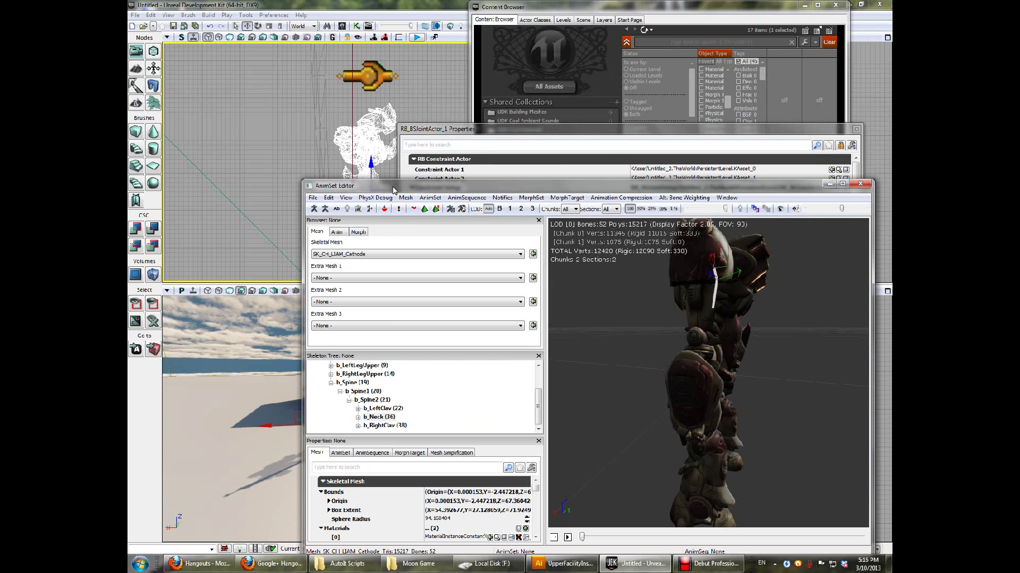
left_click(862, 185)
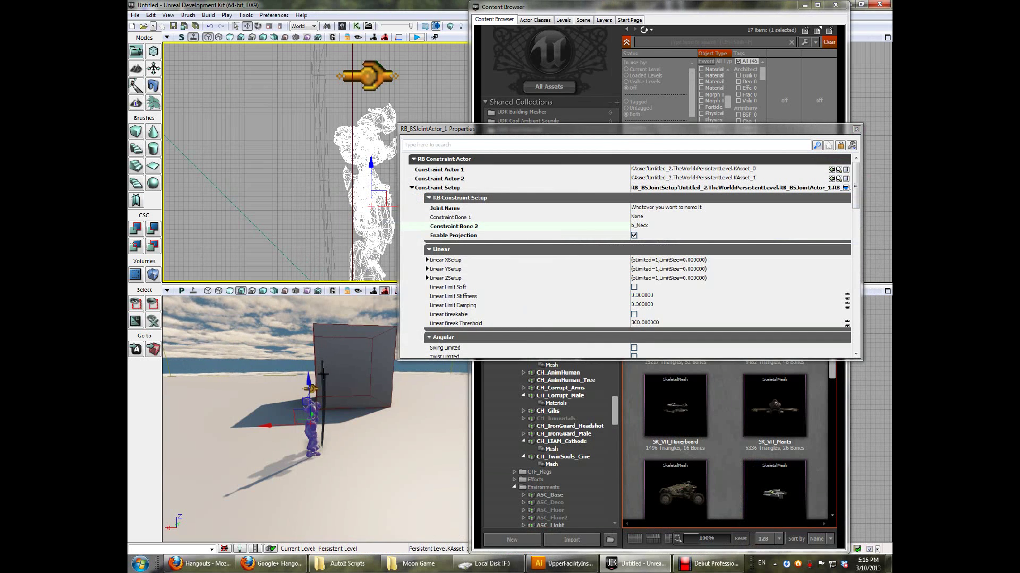
- Select the sword in the level, list the UDKGame package's assets, and open the SK_ExportSword2 skeletal mesh in the AnimSet Editor
left_click(323, 375)
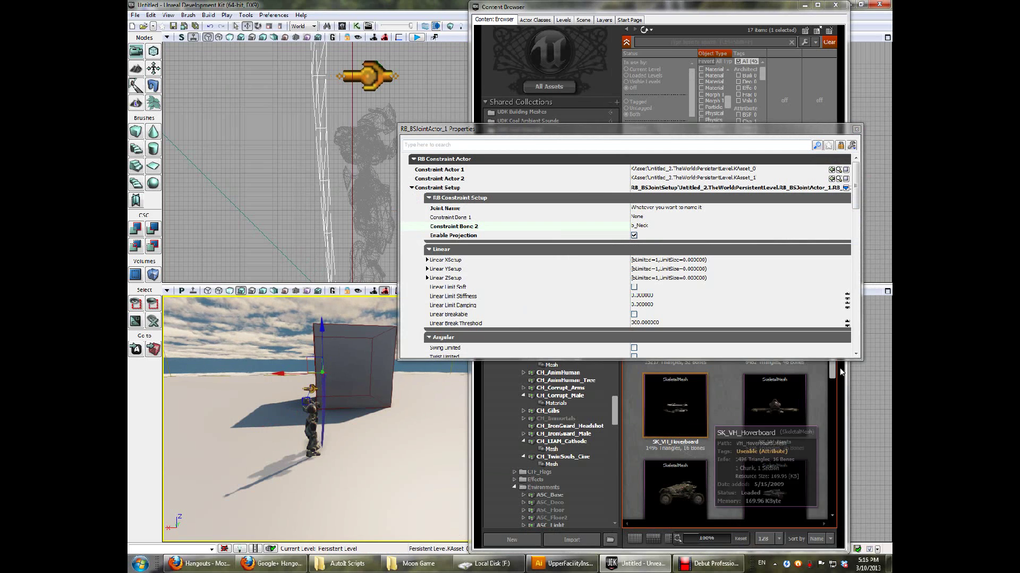
left_click_drag(831, 374, 827, 348)
scroll(828, 348, "down", 7)
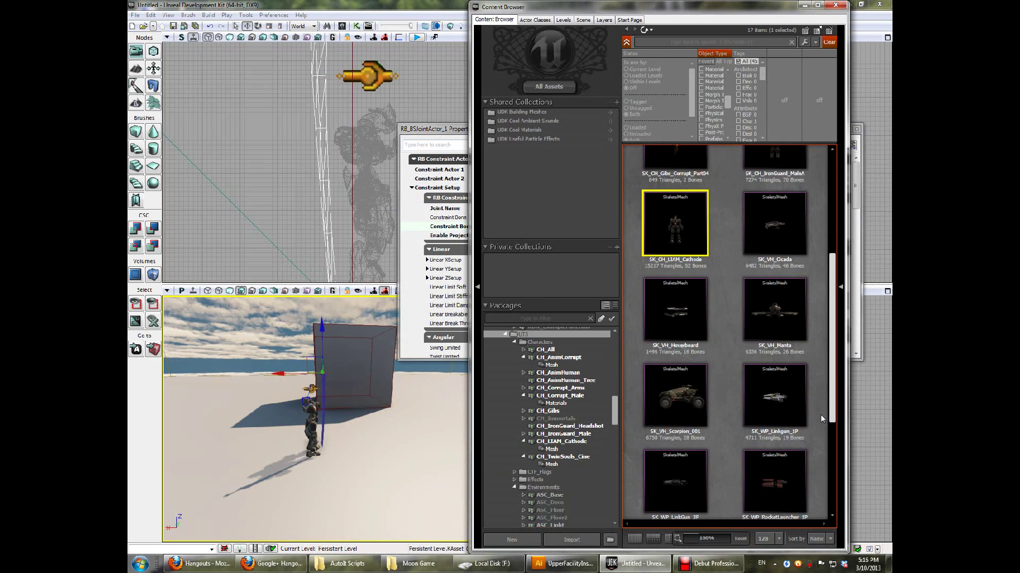
left_click_drag(615, 412, 610, 383)
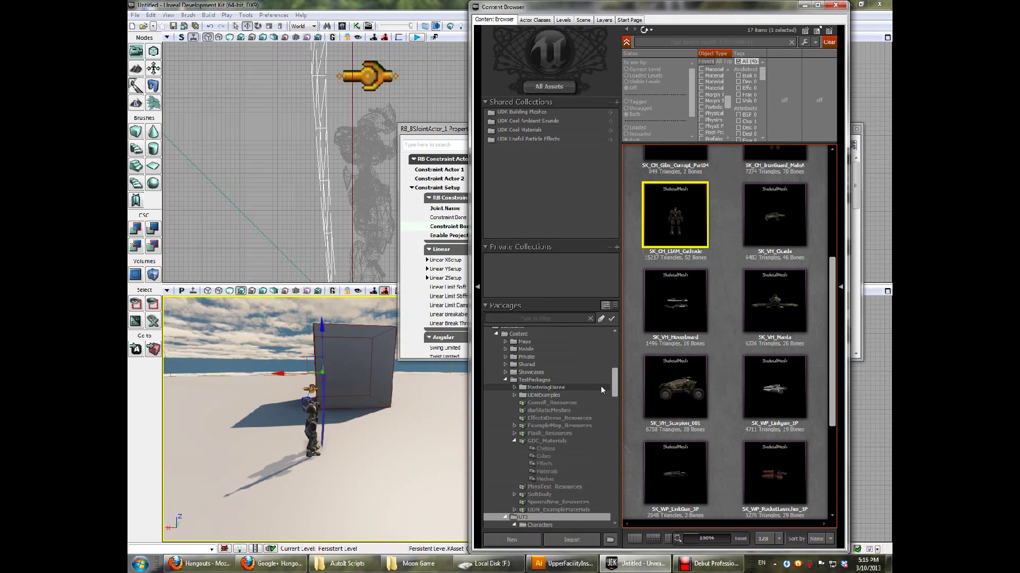
scroll(611, 376, "up", 3)
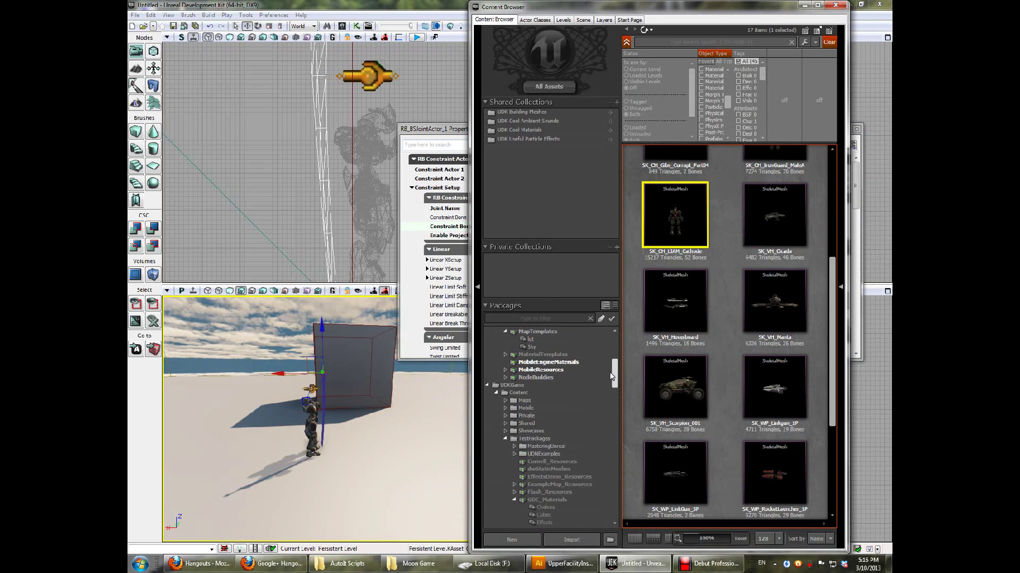
left_click(546, 383)
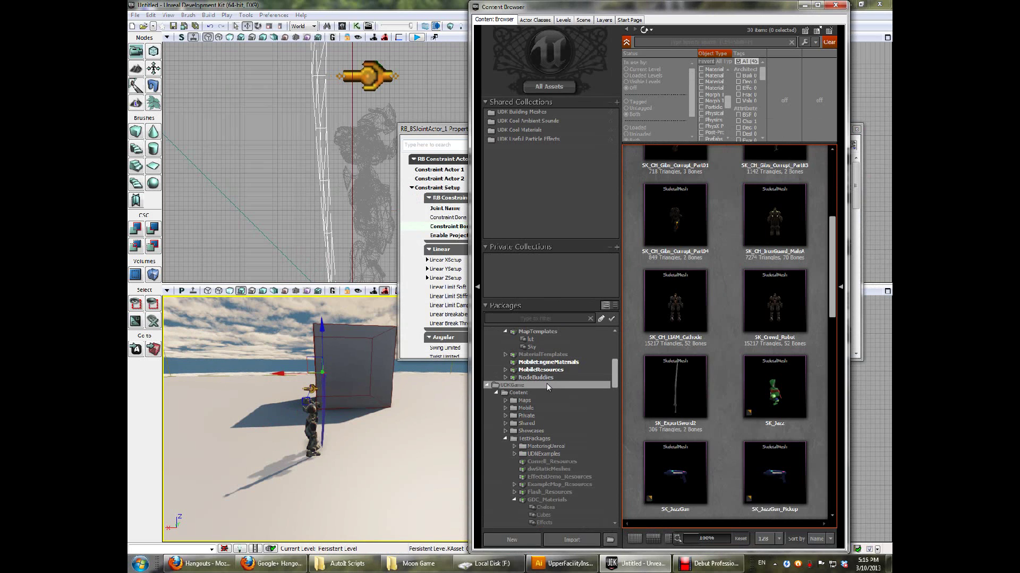
double_click(687, 387)
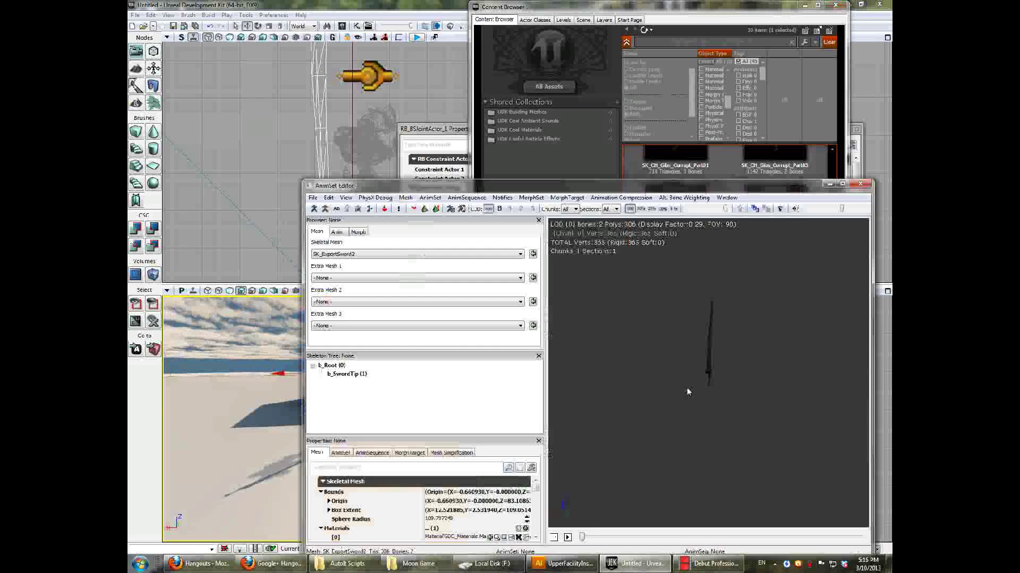
- Show the sword's bones in the preview and compare b_Root with b_SwordTip, ending with b_Root selected
scroll(682, 364, "up", 3)
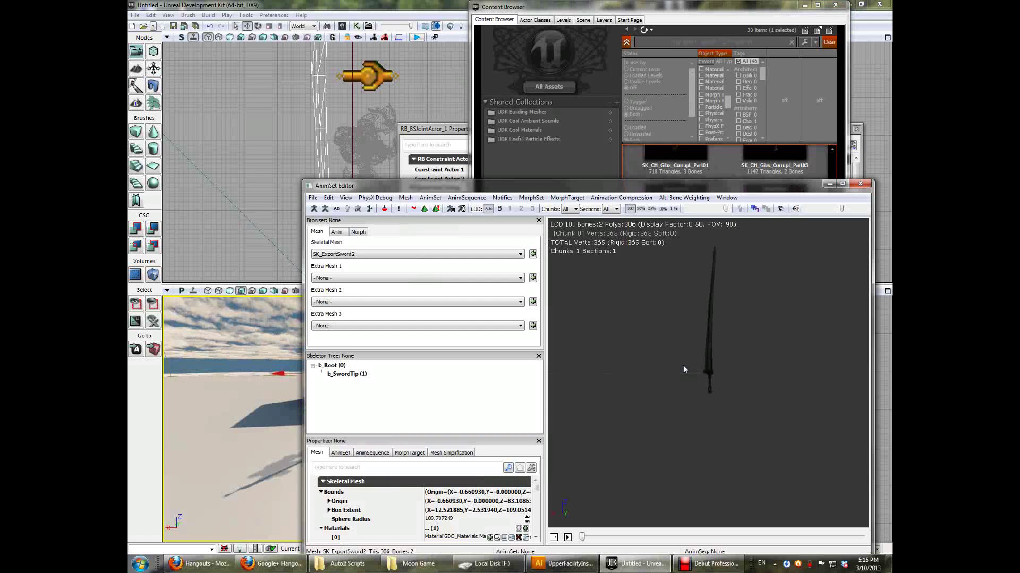
left_click(314, 208)
scroll(668, 300, "up", 3)
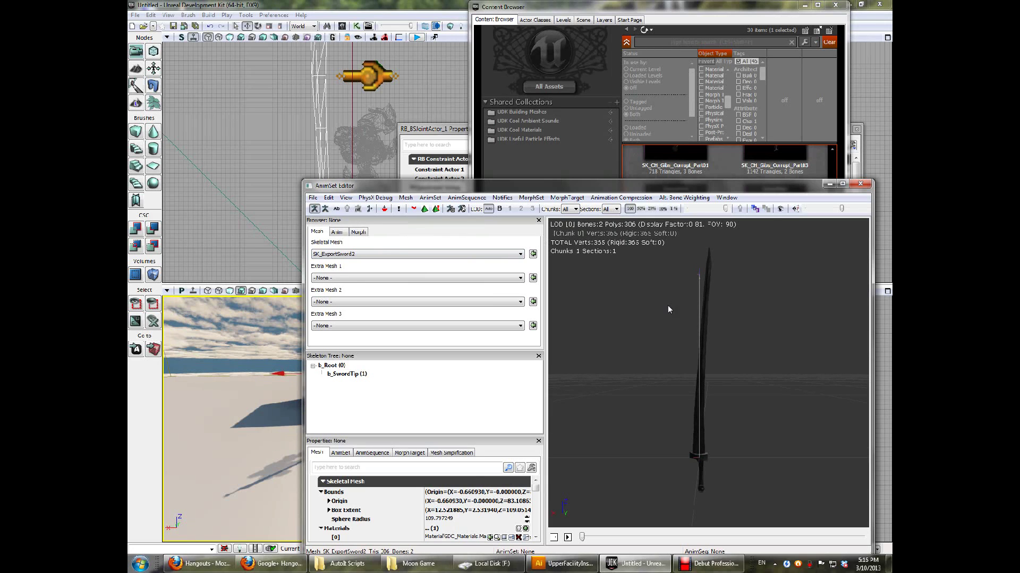
left_click(332, 366)
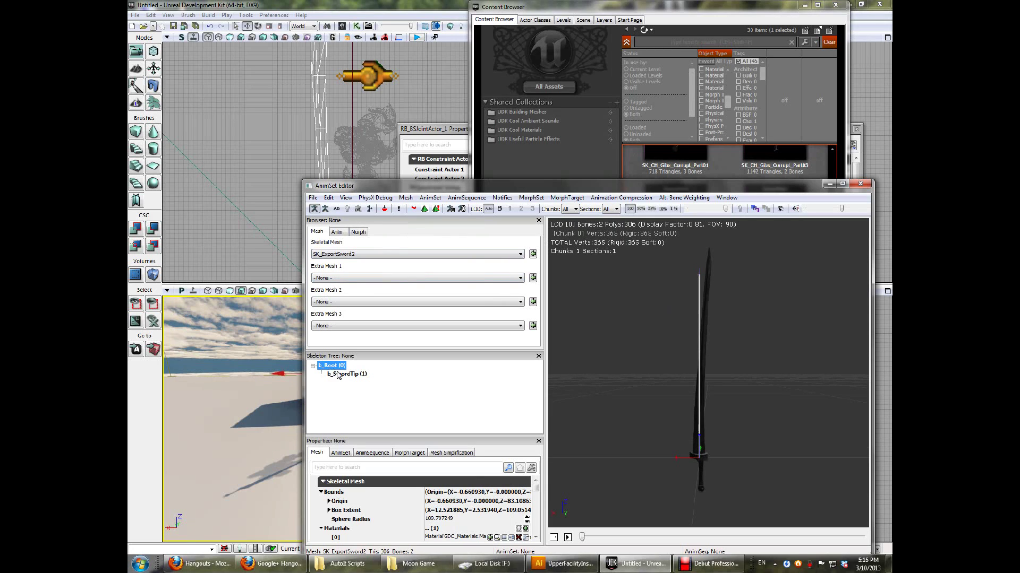
left_click(348, 374)
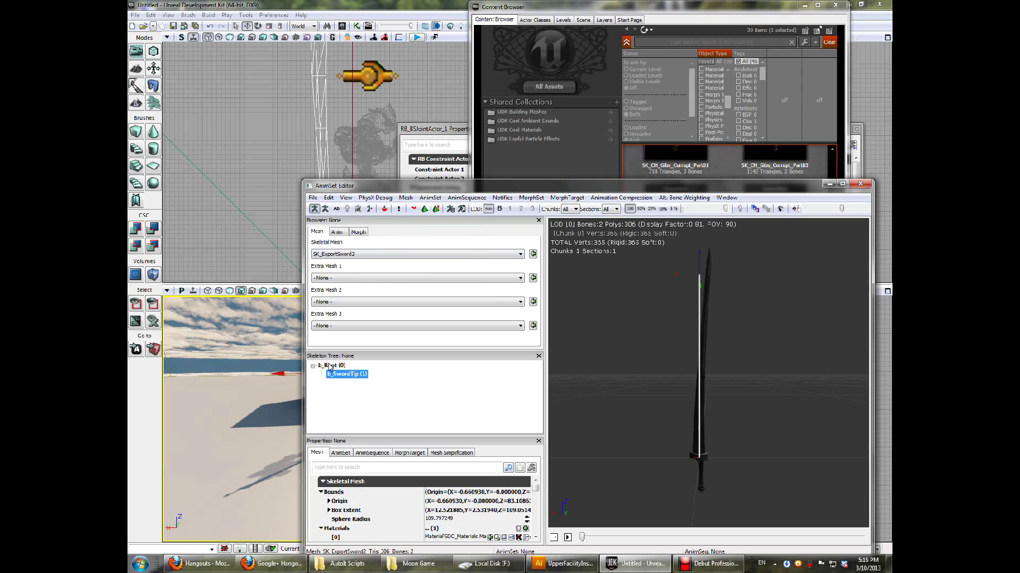
left_click(331, 365)
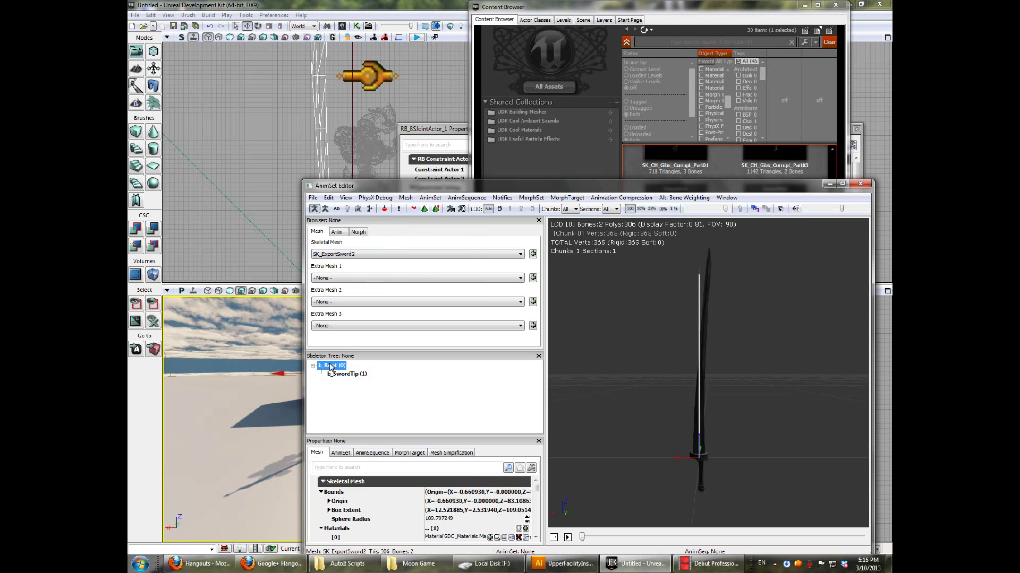
- Set Constraint Bone 1 of the joint actor to b_Root and close the properties, AnimSet Editor and Content Browser windows
left_click(437, 133)
left_click(653, 219)
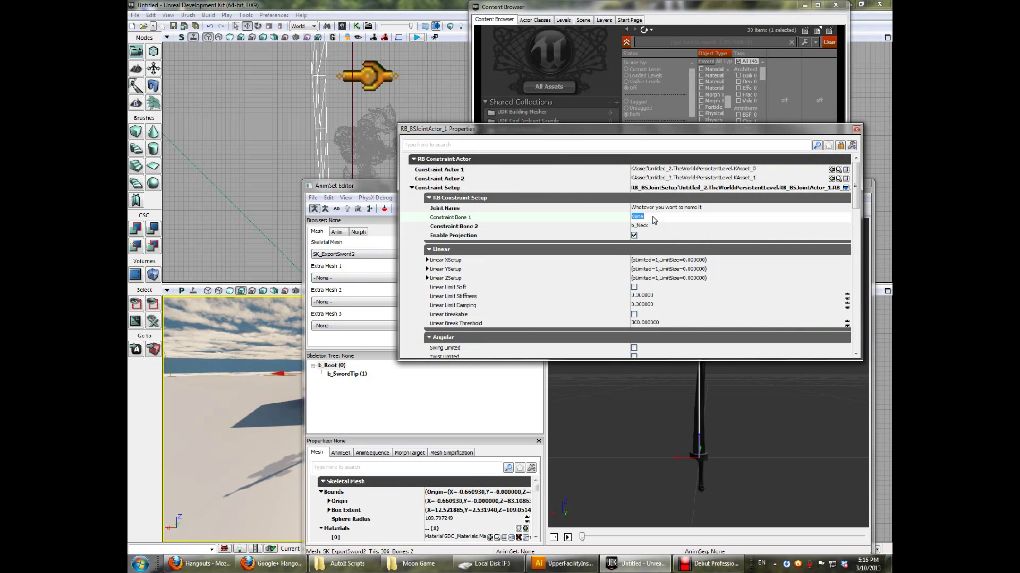
type("b_root")
key("Return")
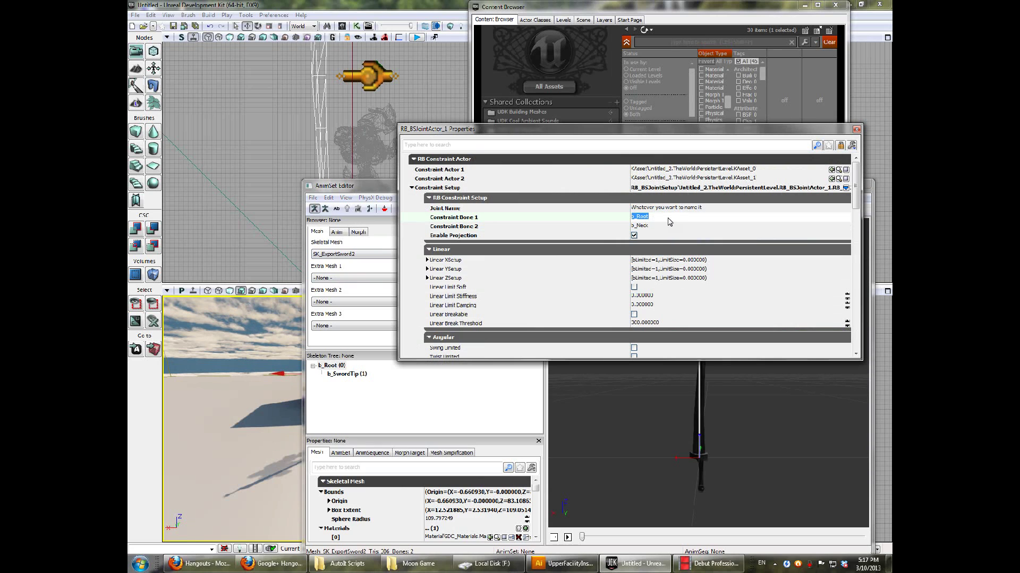
left_click(857, 130)
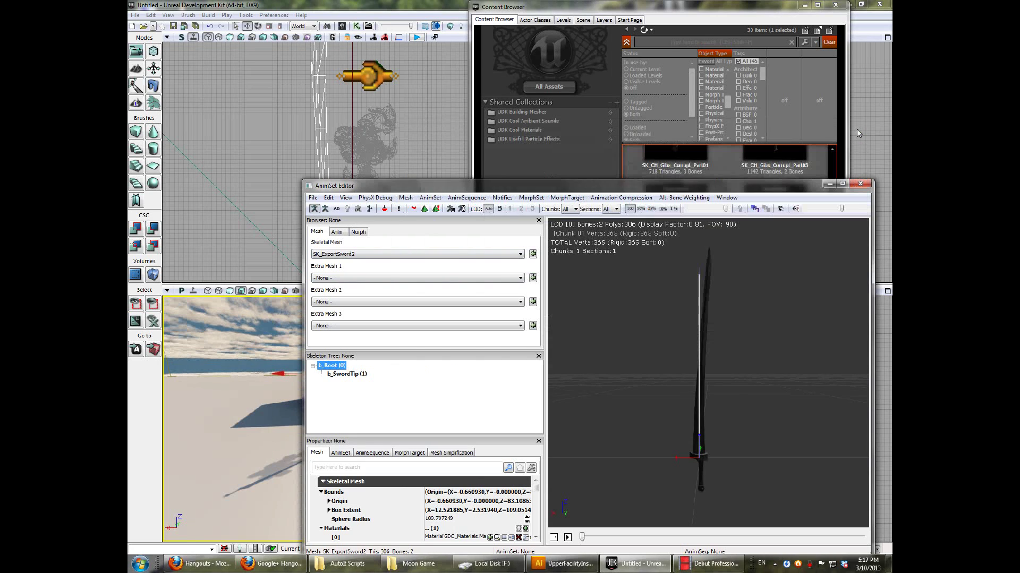
left_click(858, 187)
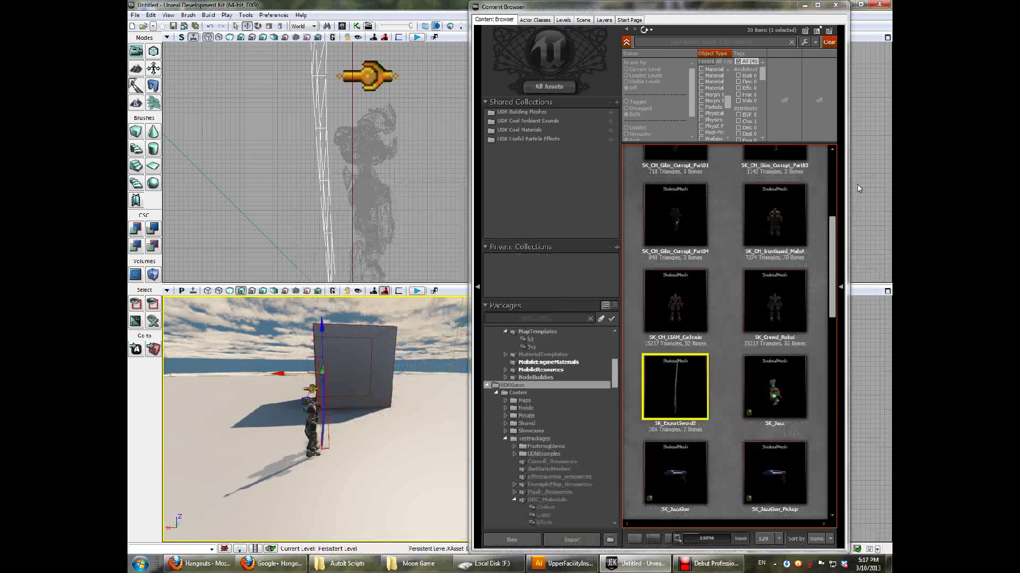
left_click(835, 5)
- Start a play test from the ground beside the robot and sword
right_click_drag(342, 419, 406, 470)
key("w")
key("s")
key("d")
key("s")
key("a")
right_click(408, 507)
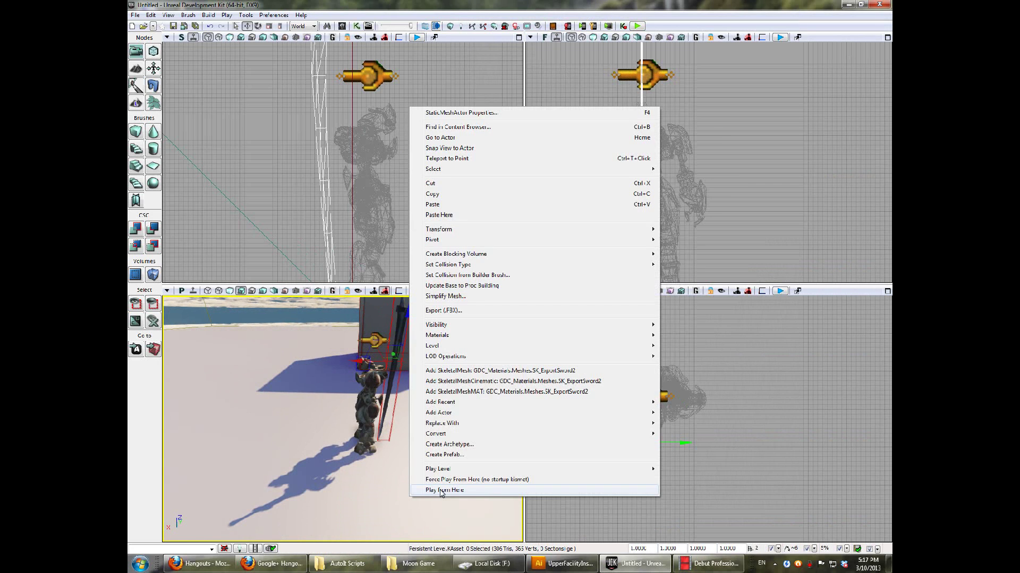
left_click(441, 491)
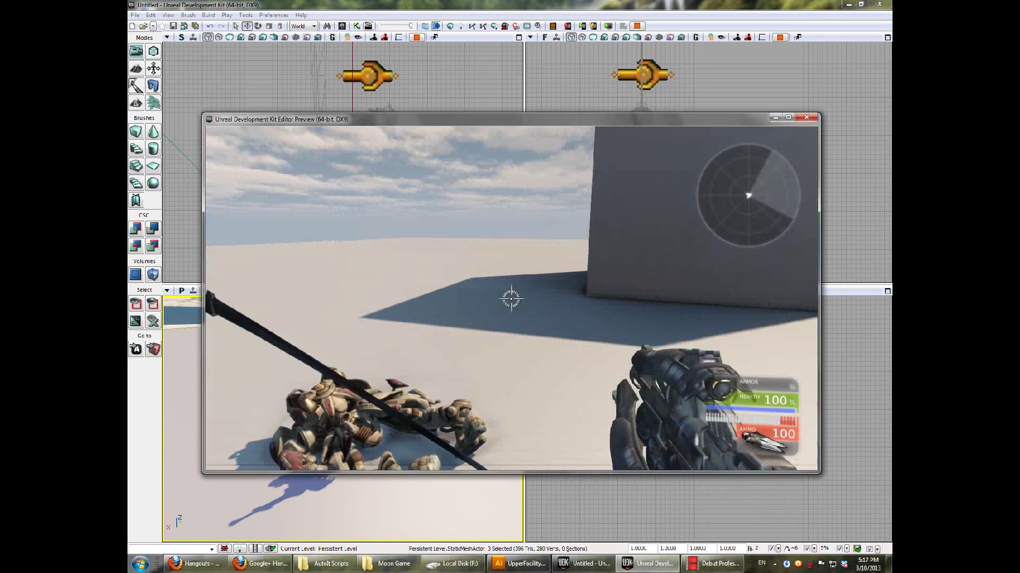
- Lift the robot ragdoll and move it around to check how the sword follows its neck, and end the play test
key("a")
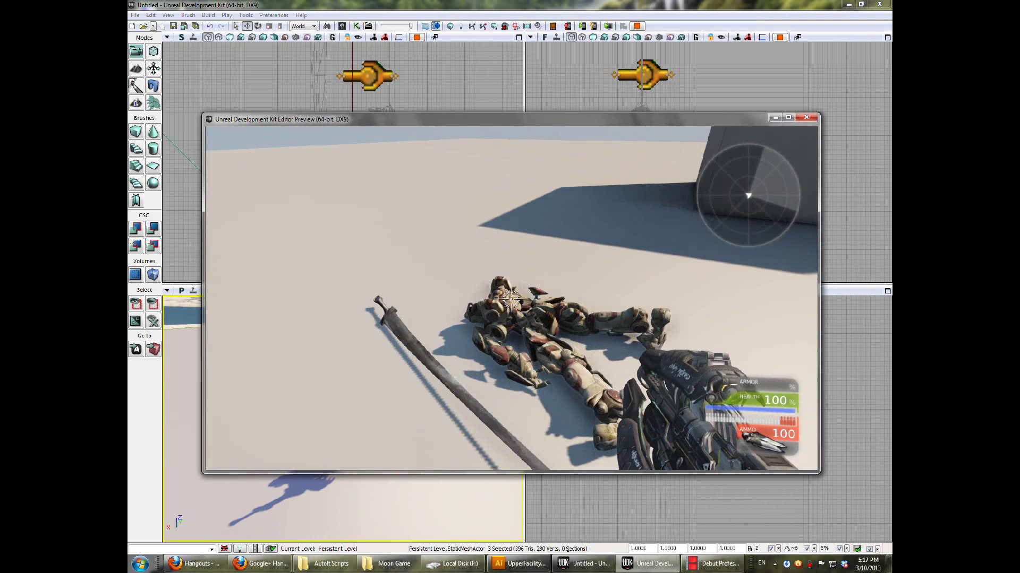
scroll(510, 299, "down", 2)
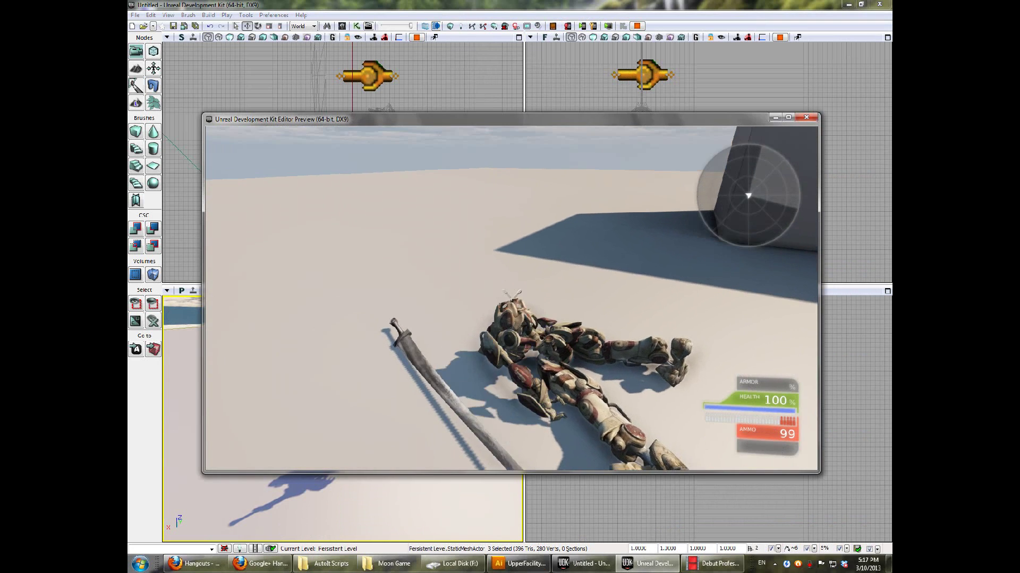
key("f")
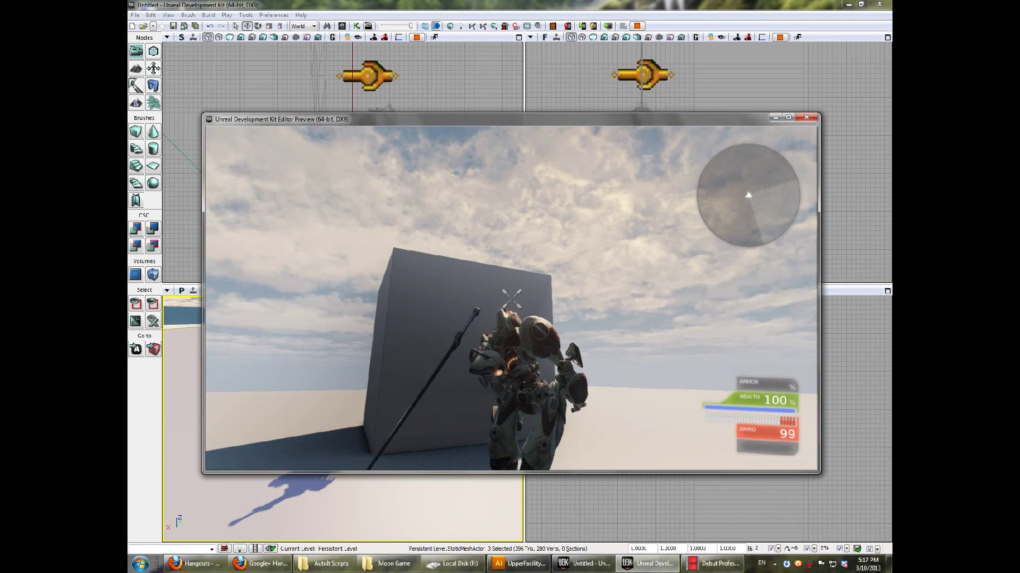
key("d")
key("a")
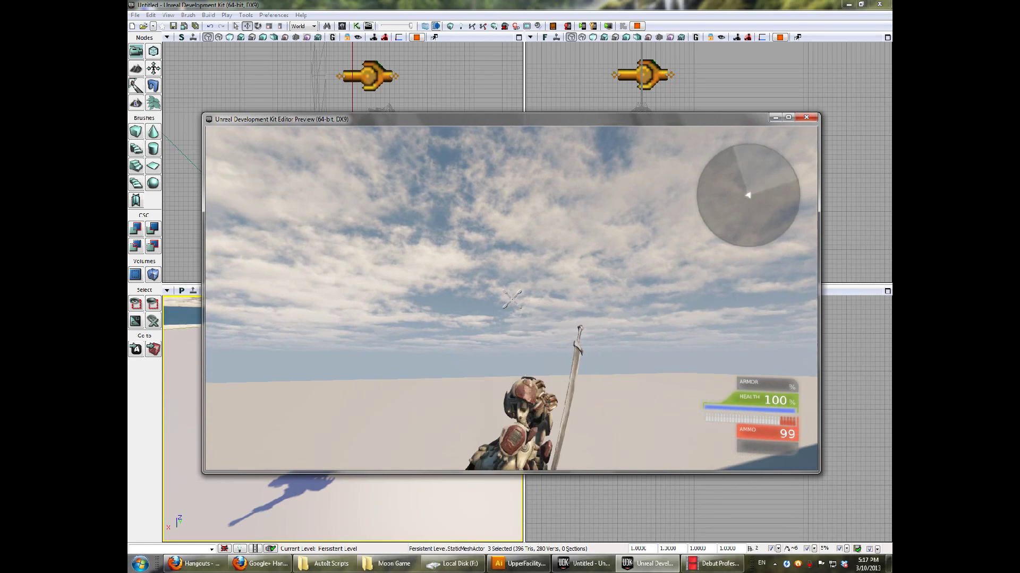
key("Escape")
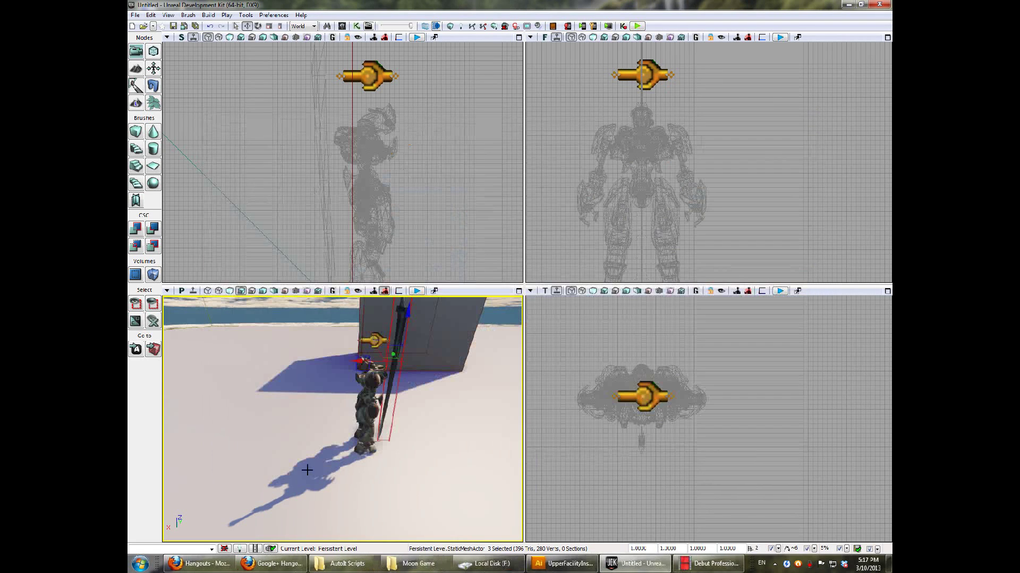
- Open the ball-and-socket joint actor's properties and enable Swing Limited and Twist Limited in the Angular settings
left_click(374, 341)
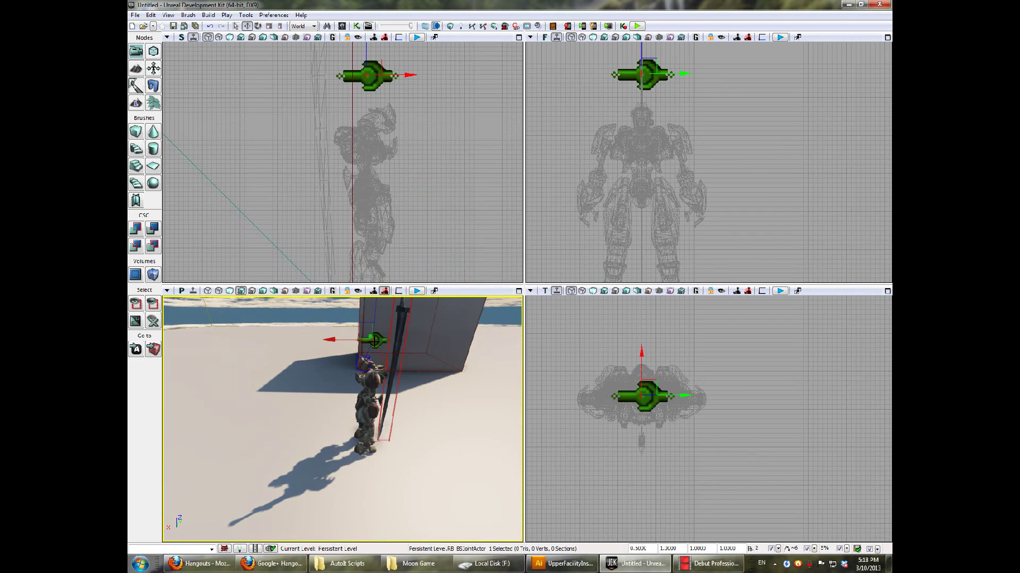
double_click(375, 342)
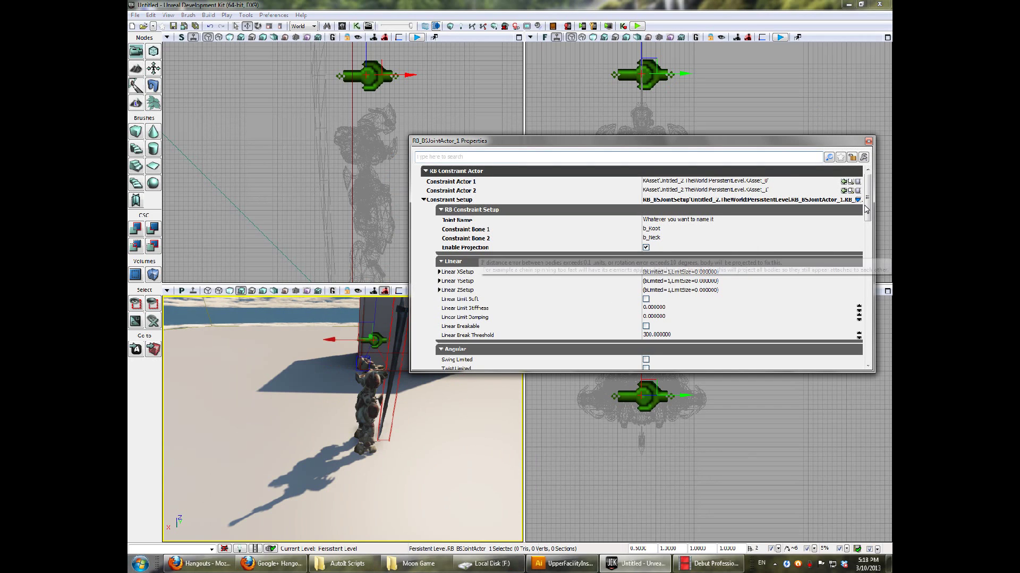
left_click_drag(867, 210, 870, 247)
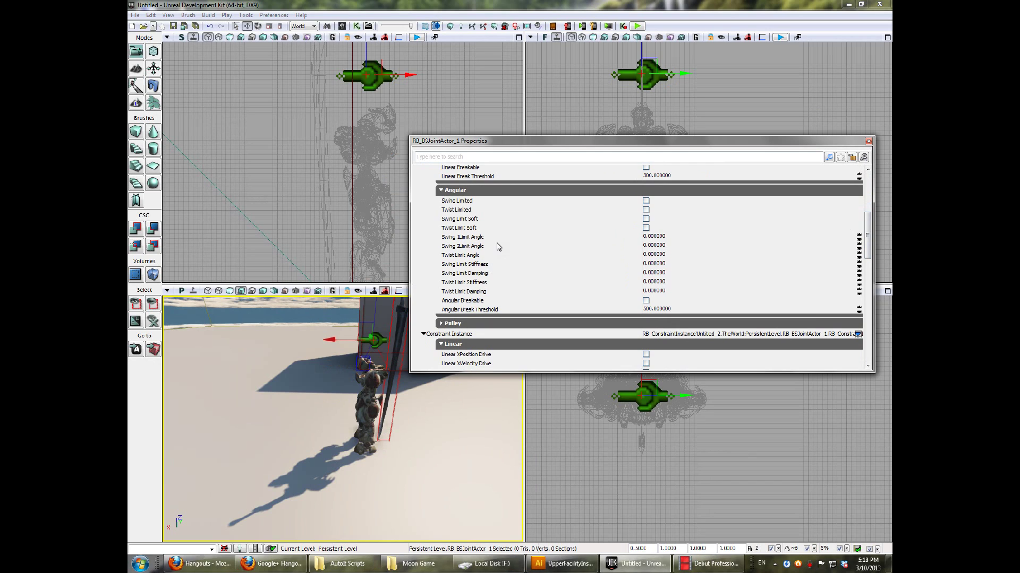
left_click(646, 202)
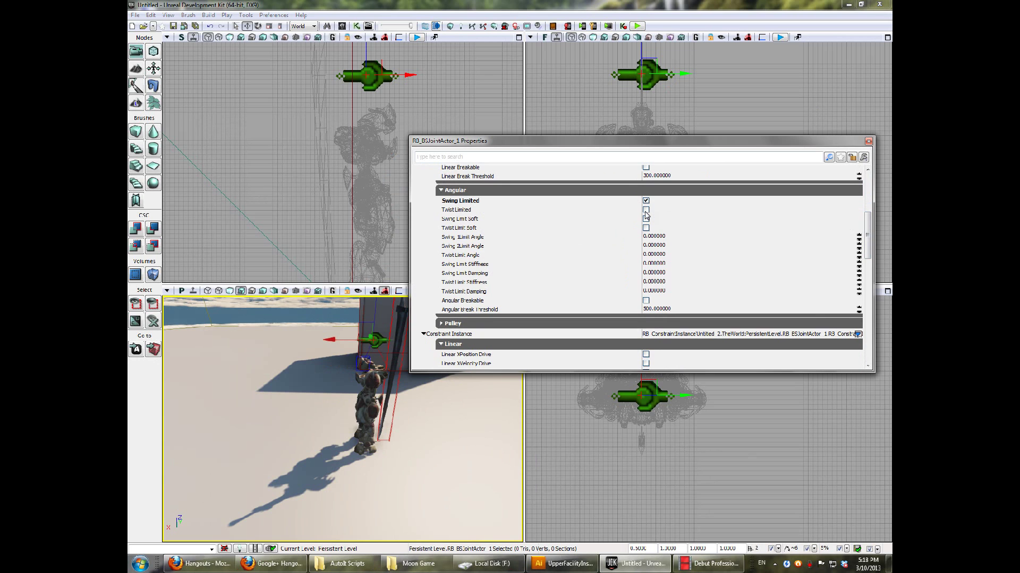
left_click(646, 212)
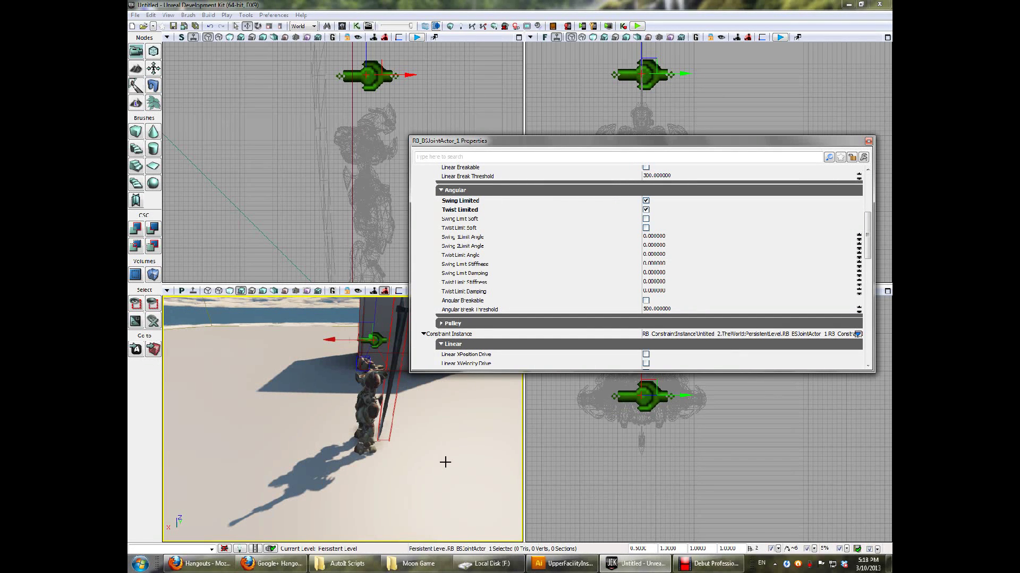
- Set the joint's Twist Limit Angle, Swing 1 Limit Angle and Swing 2 Limit Angle to 5 each
left_click(651, 255)
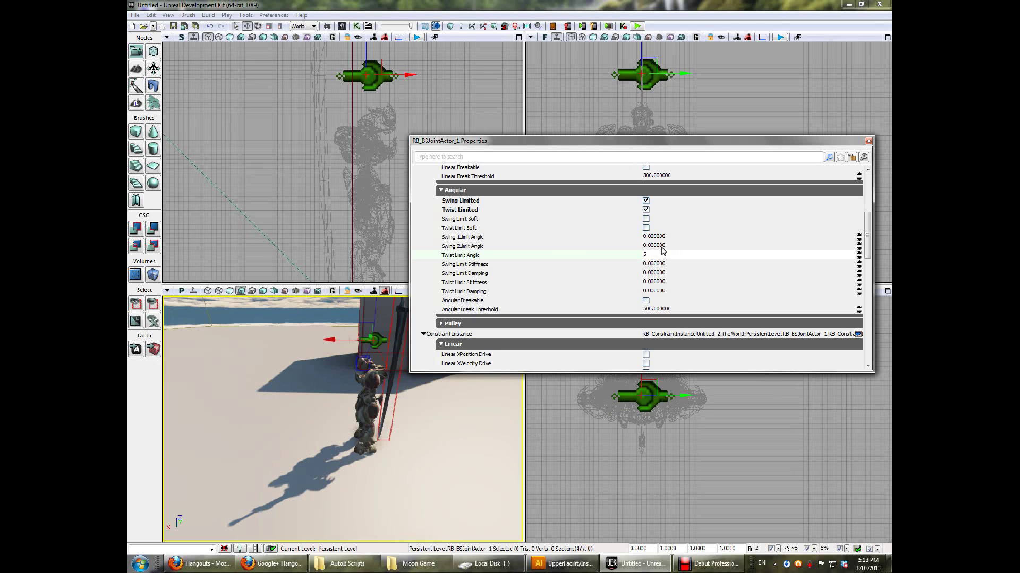
left_click(662, 239)
type("5")
left_click(663, 246)
type("5")
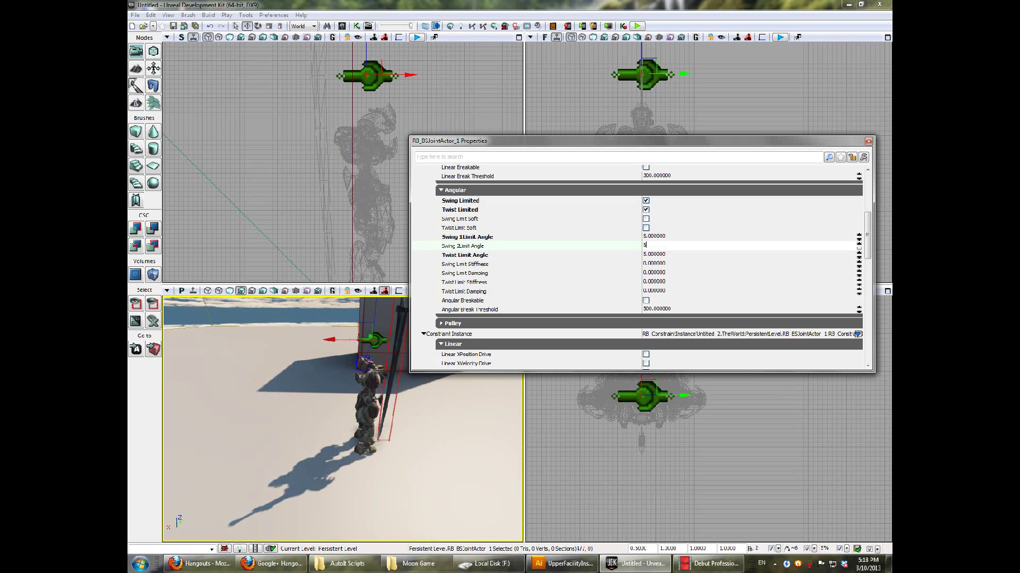
- Set the joint's Swing Limit Stiffness, Swing Limit Damping, Twist Limit Stiffness and Twist Limit Damping to 10 each
left_click(663, 264)
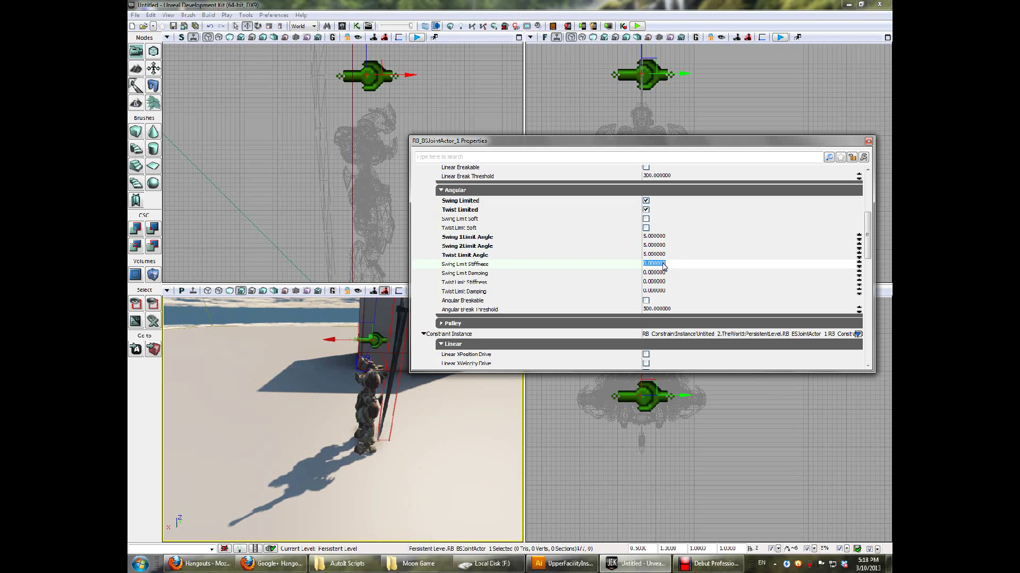
type("10")
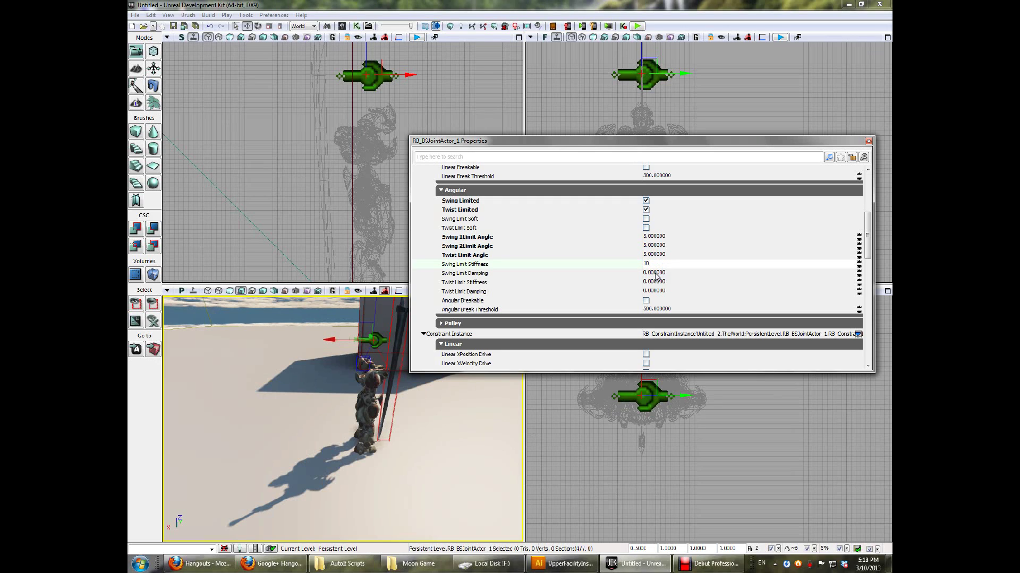
left_click(657, 272)
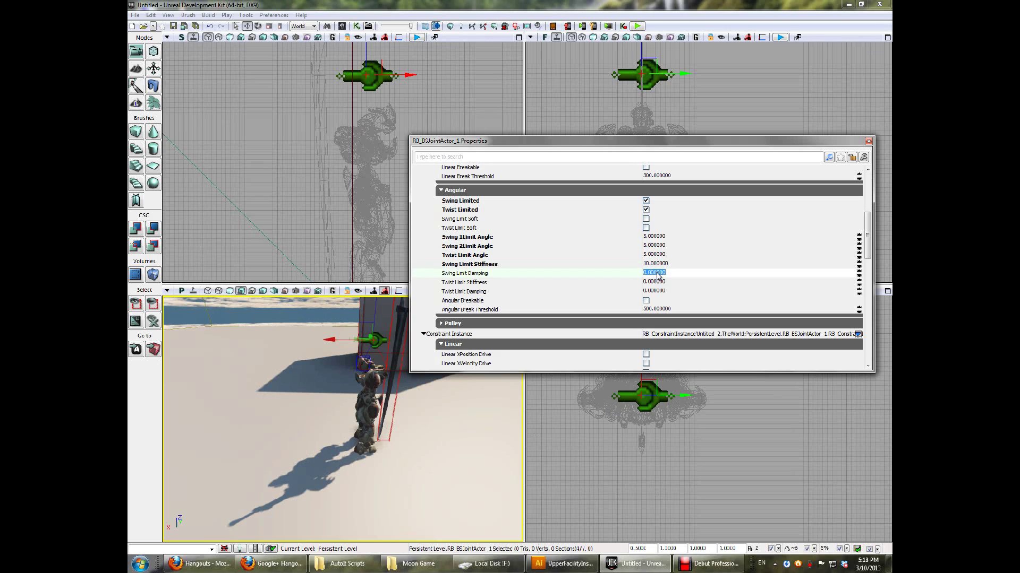
type("10")
left_click(656, 283)
type("10")
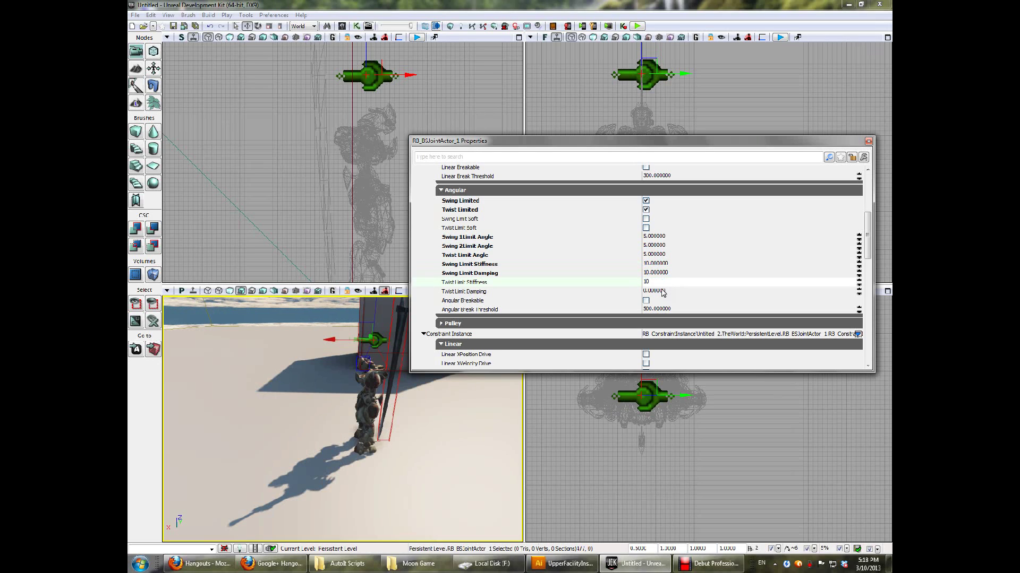
left_click(662, 291)
type("1")
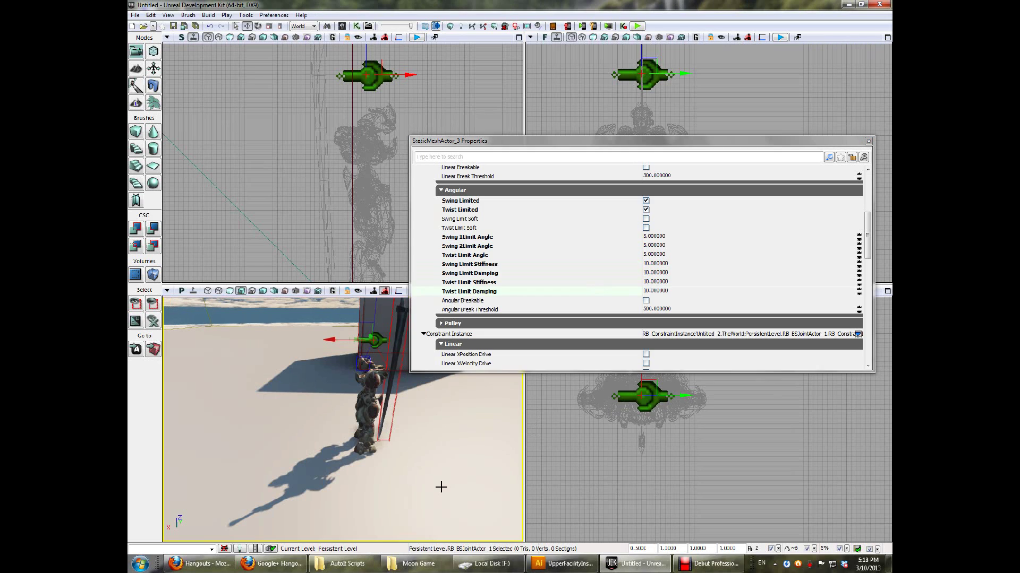
- Play the level from the ground beside the robot, lift the ragdoll and drop it to test the sword's limited joint
right_click(441, 487)
left_click(470, 471)
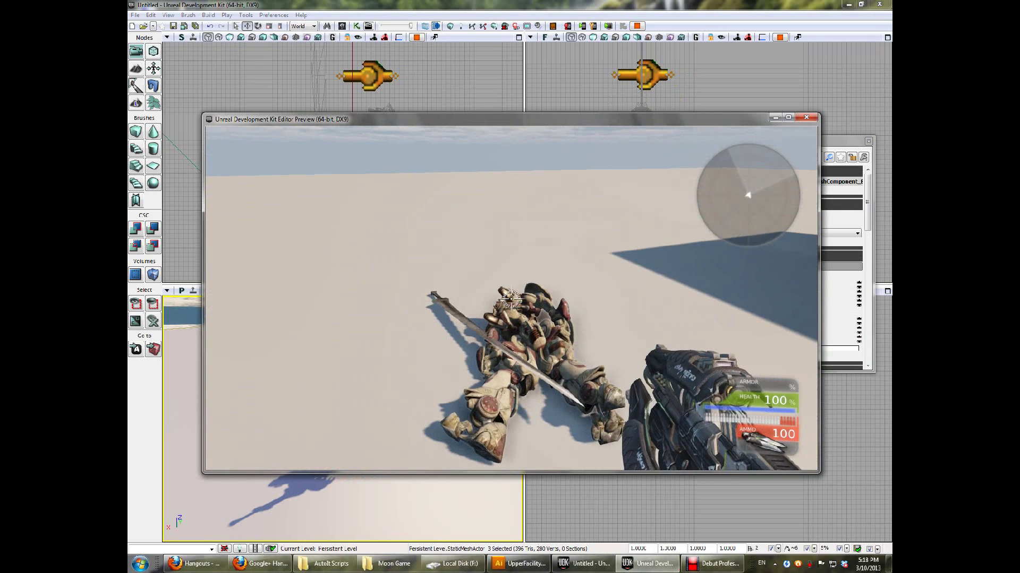
left_click(511, 299)
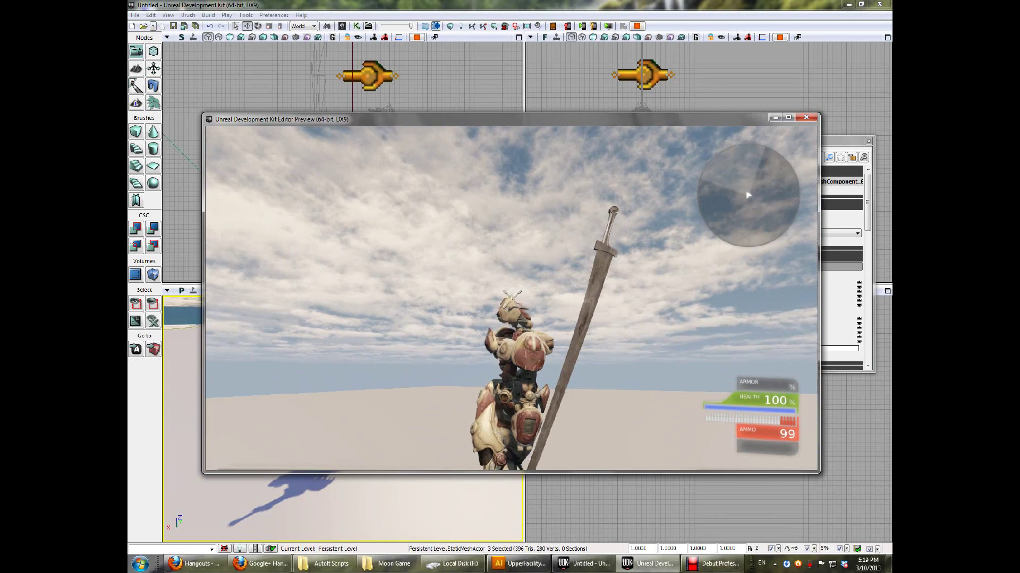
key("f")
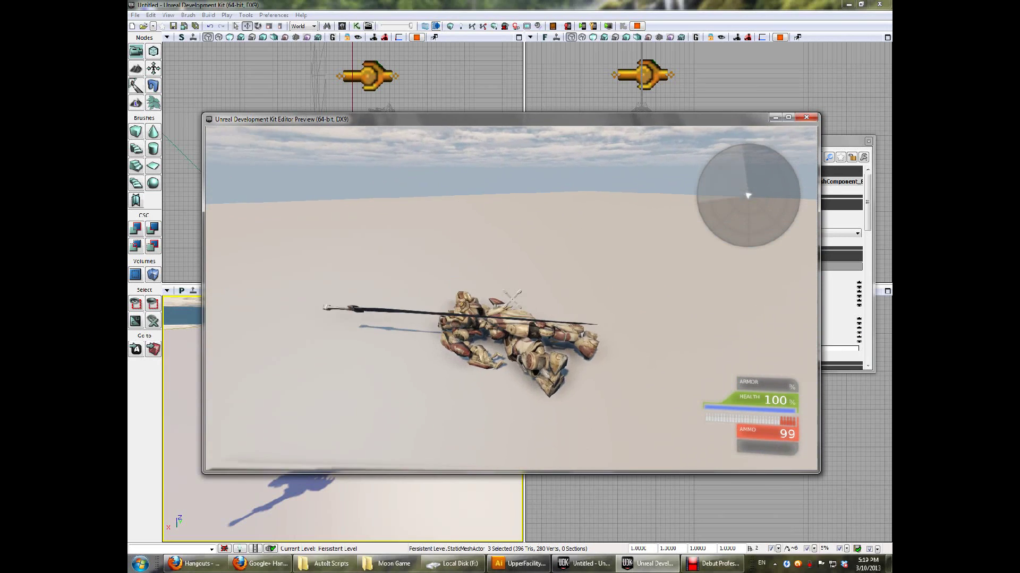